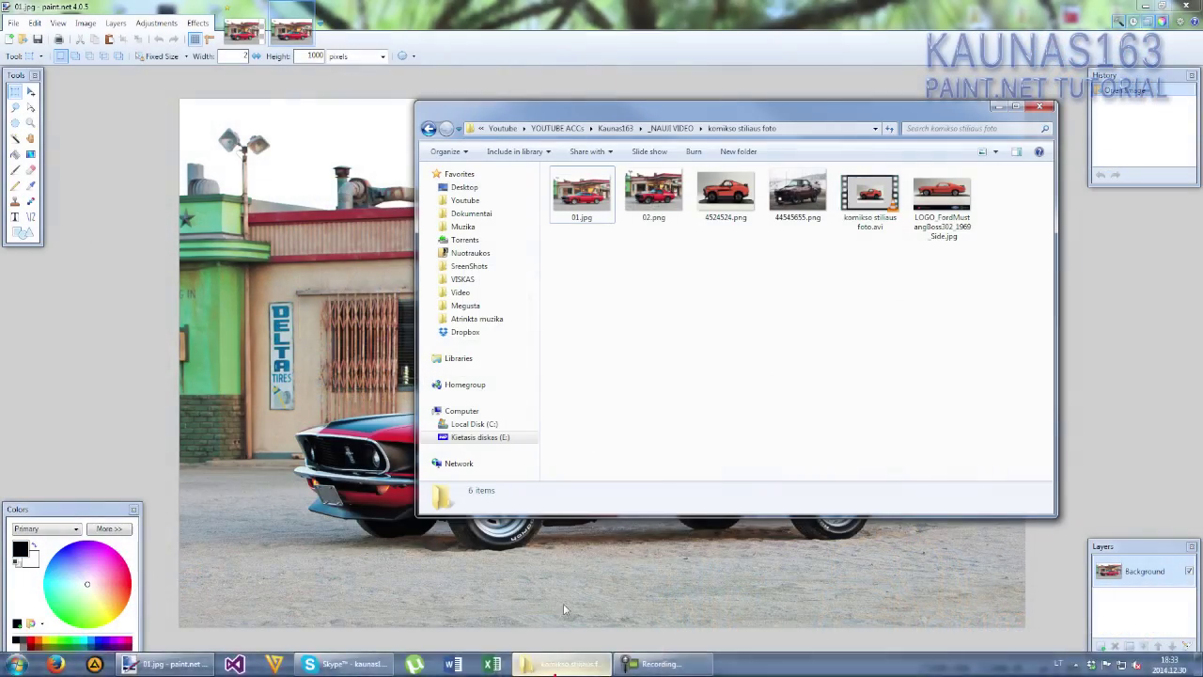
# Examine the finished cartoon-style car pictures 02.png, 4524524.png and 44545655.png, and return to the photo in the image editor
pyautogui.click(635, 376)
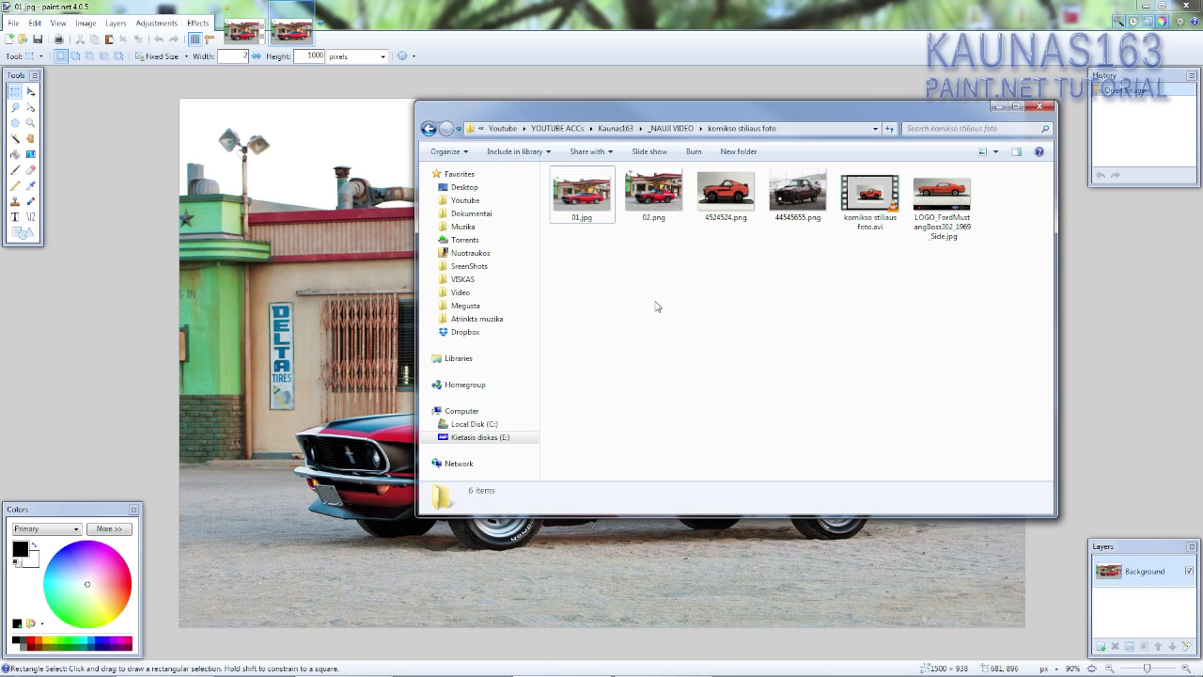
pyautogui.click(663, 208)
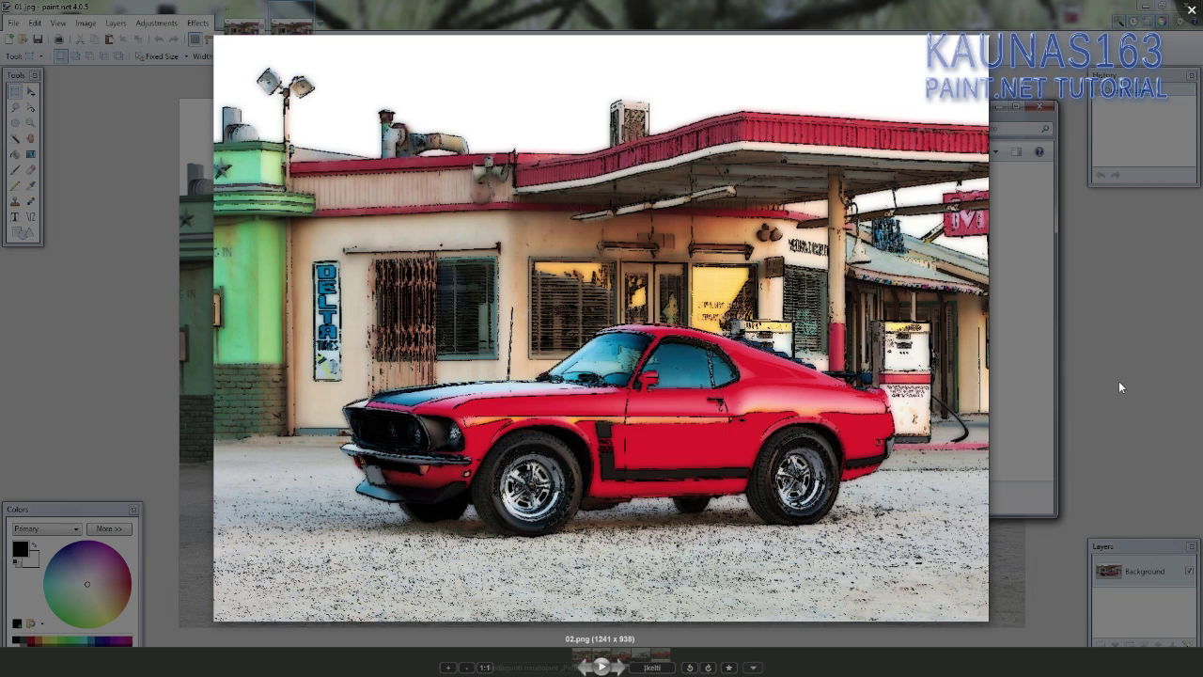
pyautogui.press('Right')
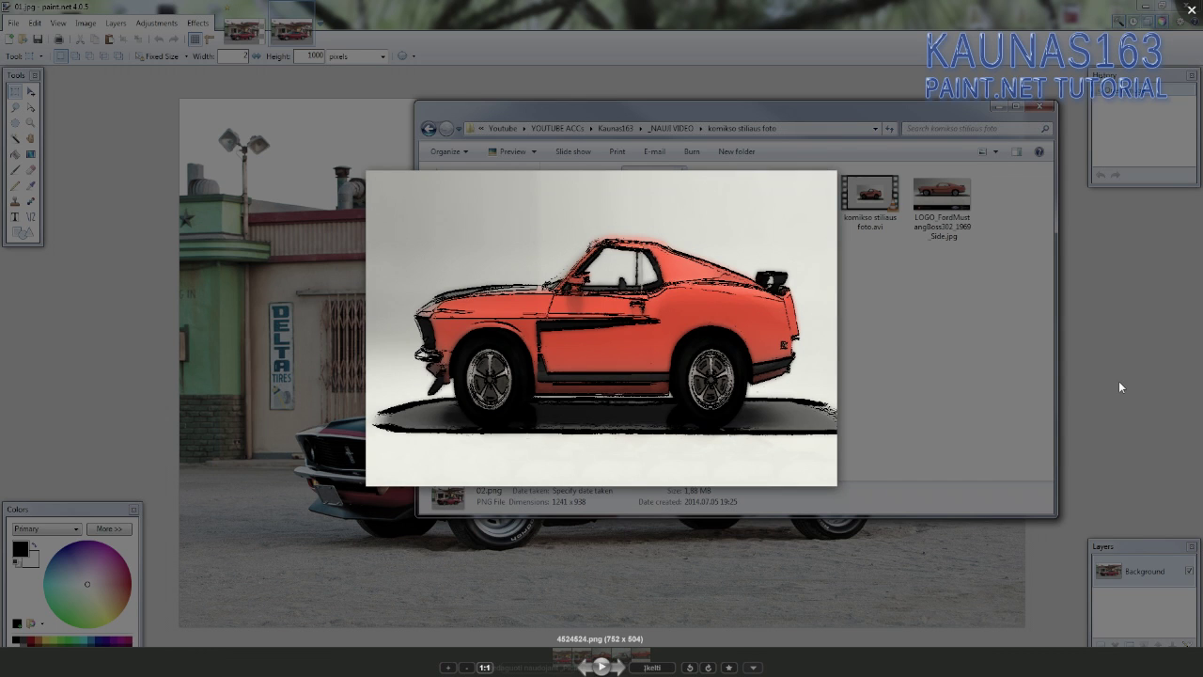
pyautogui.press('Right')
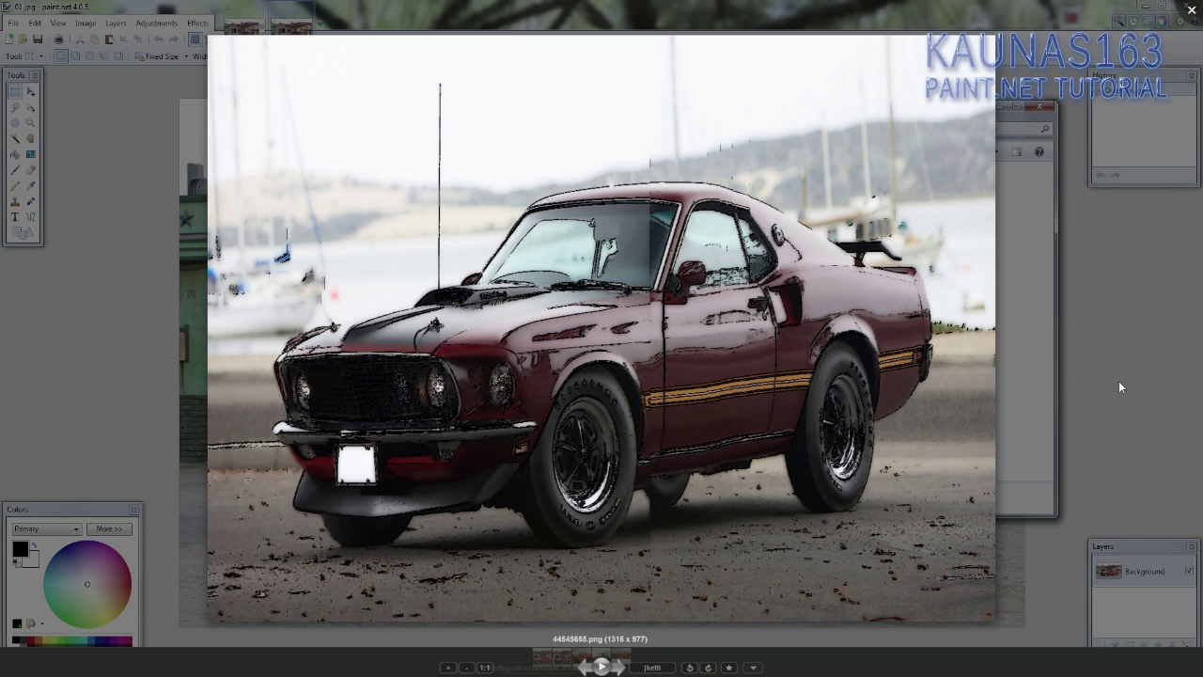
pyautogui.click(1039, 367)
pyautogui.click(785, 357)
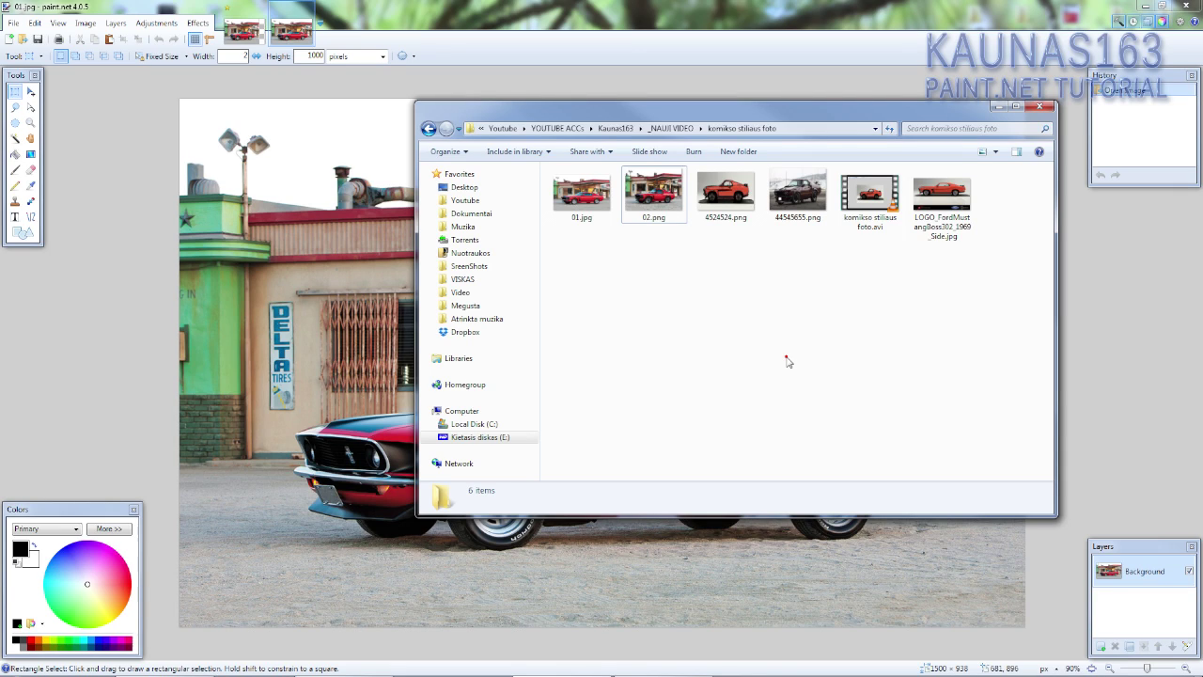
pyautogui.click(786, 358)
pyautogui.click(630, 16)
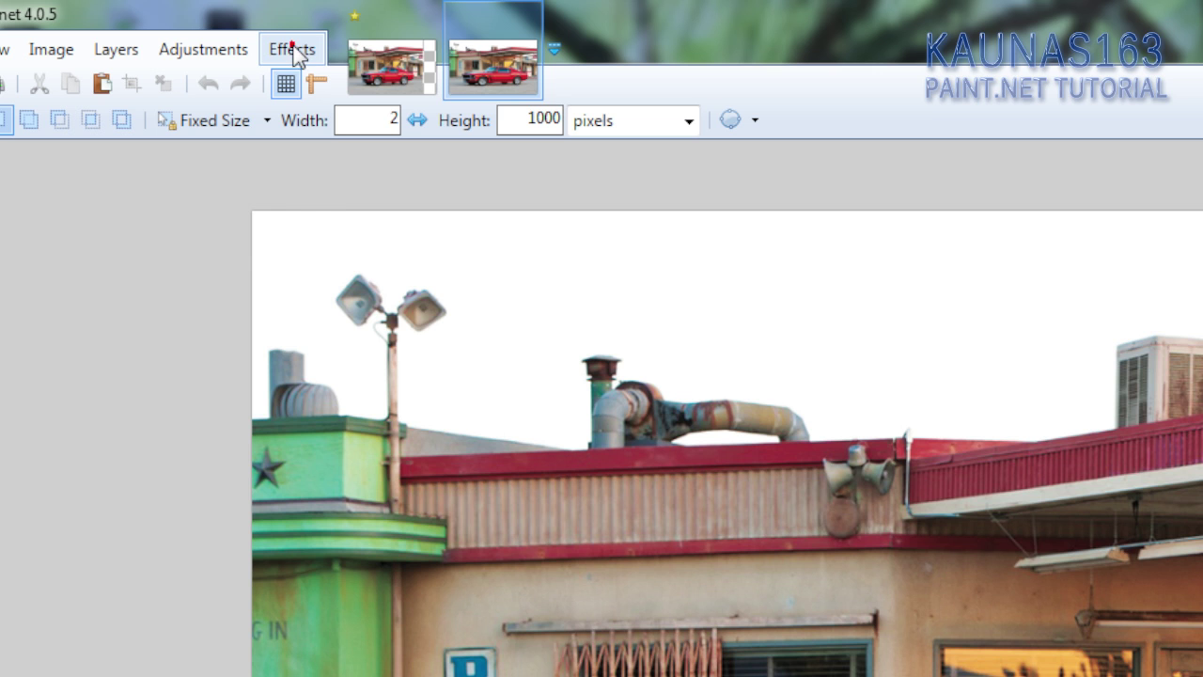
# Try the Bulge distortion effect on the photo with its center placed over the car
pyautogui.click(198, 22)
pyautogui.moveTo(340, 237)
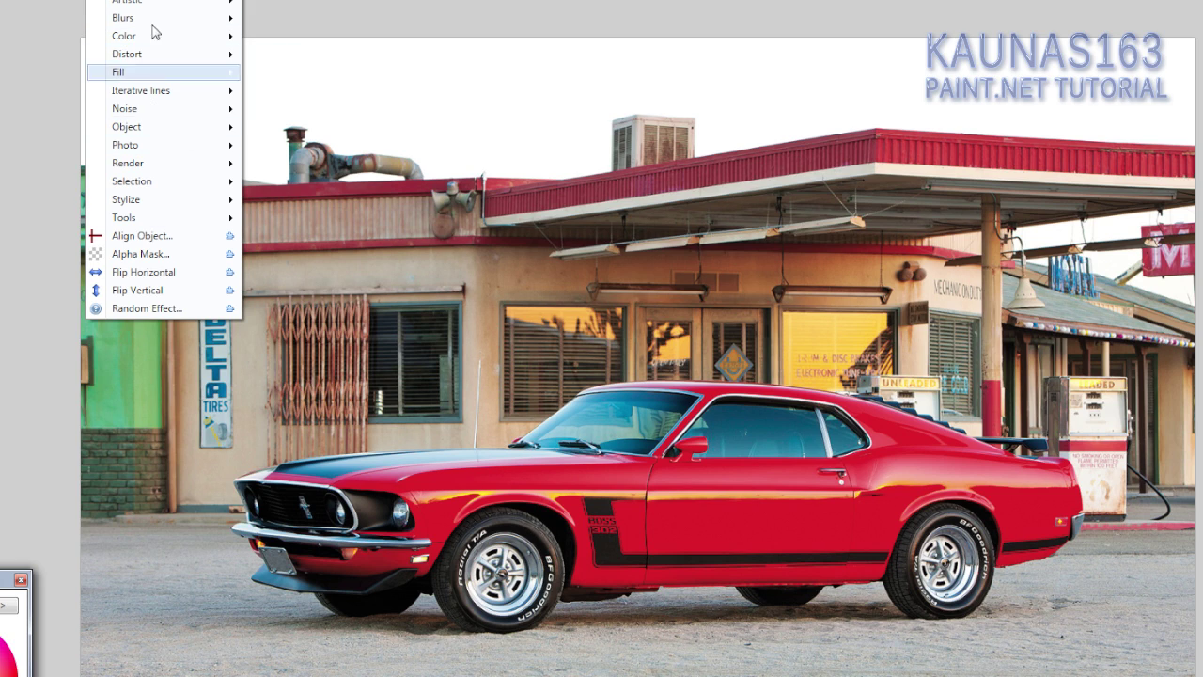
pyautogui.moveTo(119, 53)
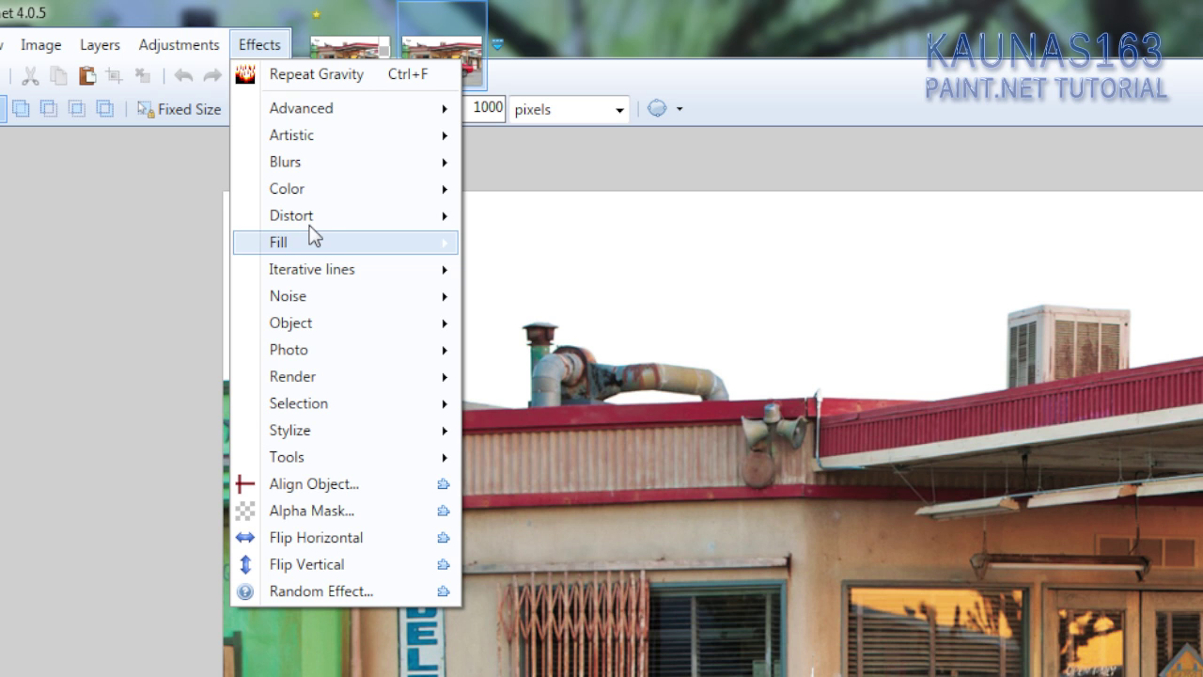
pyautogui.moveTo(325, 215)
pyautogui.click(512, 219)
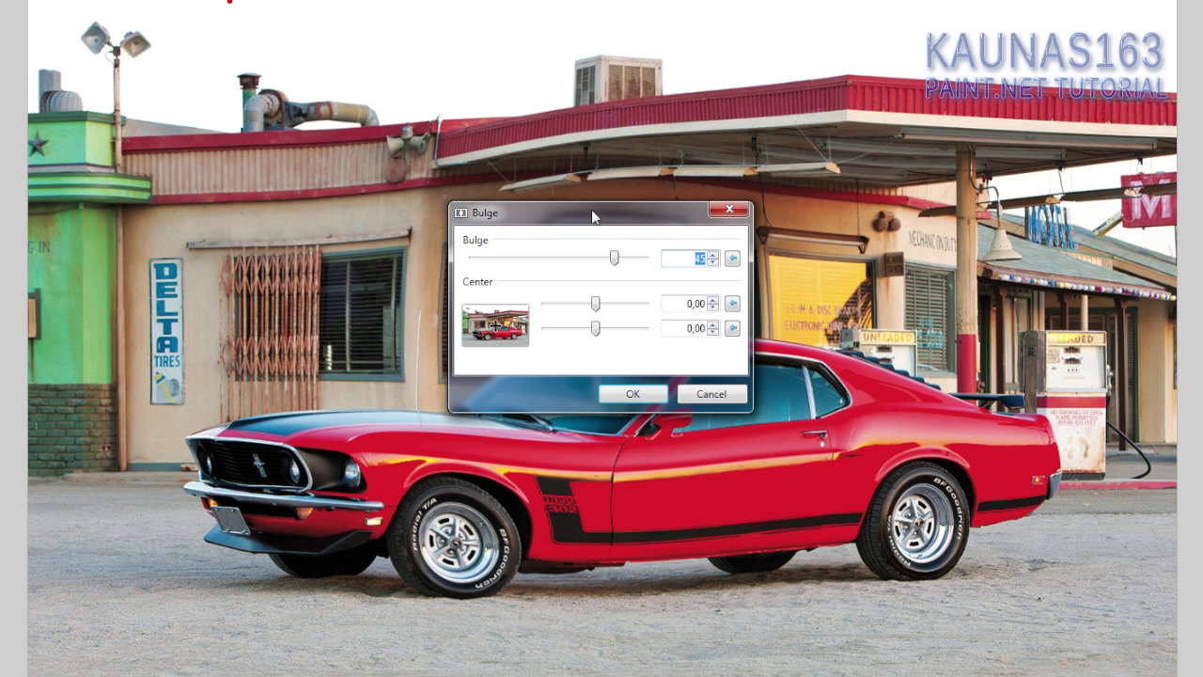
pyautogui.moveTo(595, 205); pyautogui.dragTo(1052, 69)
pyautogui.click(956, 189)
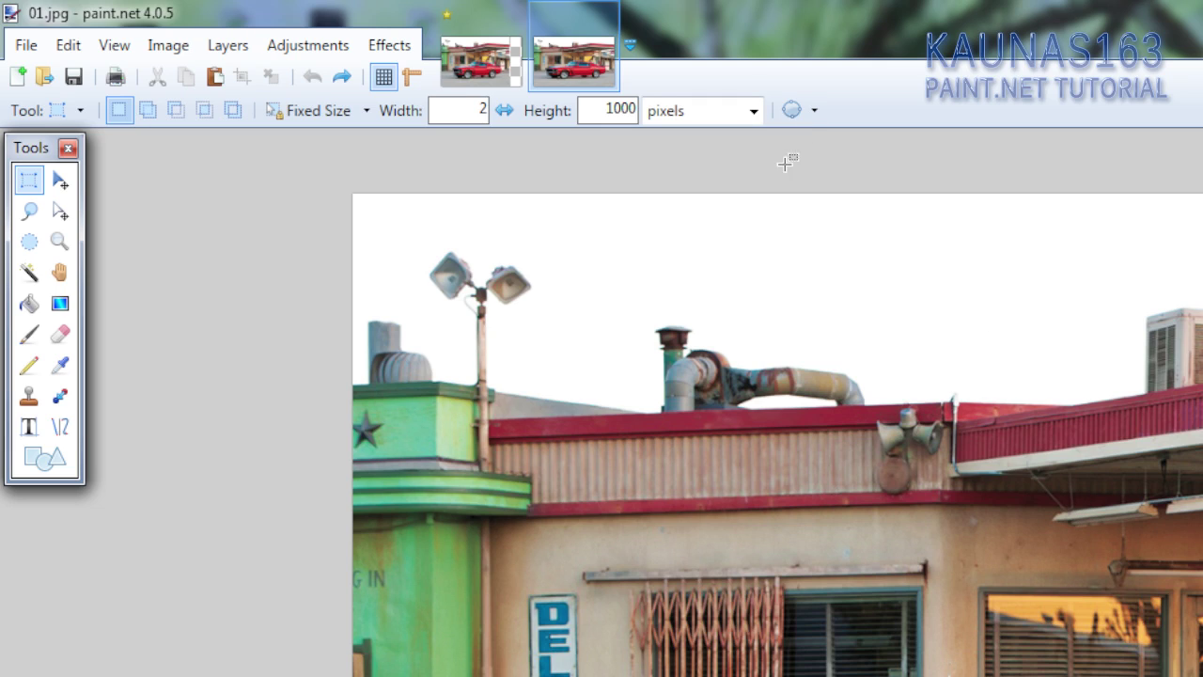
# Select a fixed-size 2 × 1000 pixel vertical strip through the photo at the rooftop pipe and erase it
pyautogui.click(712, 166)
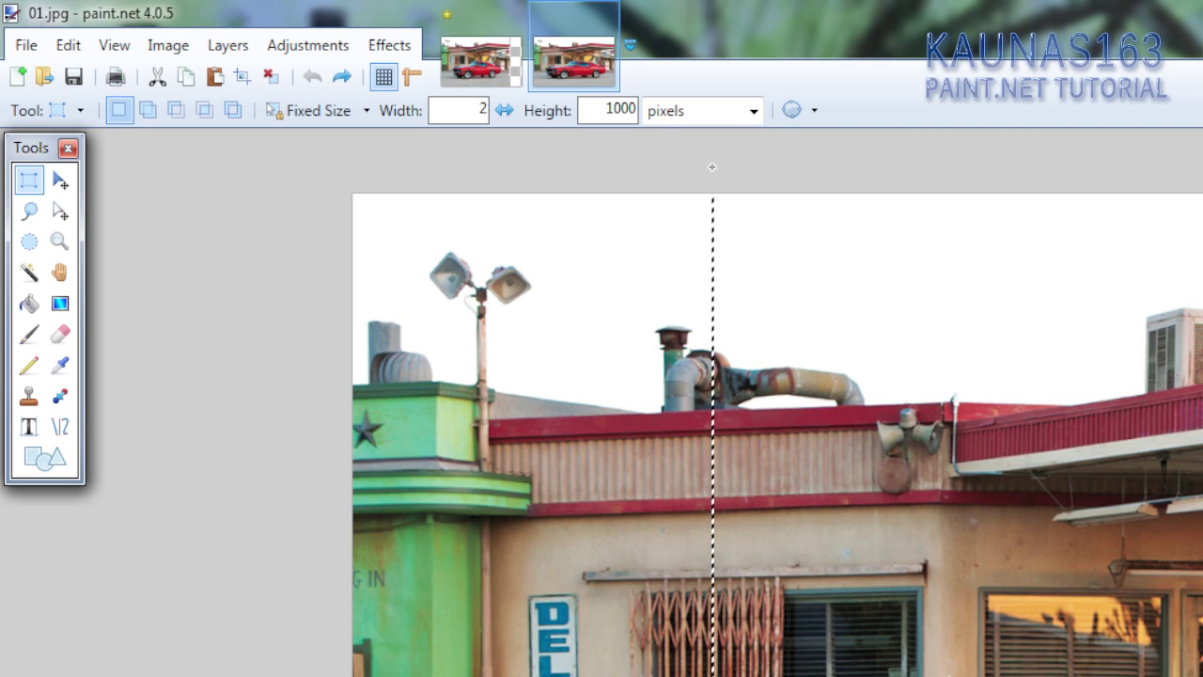
pyautogui.click(712, 186)
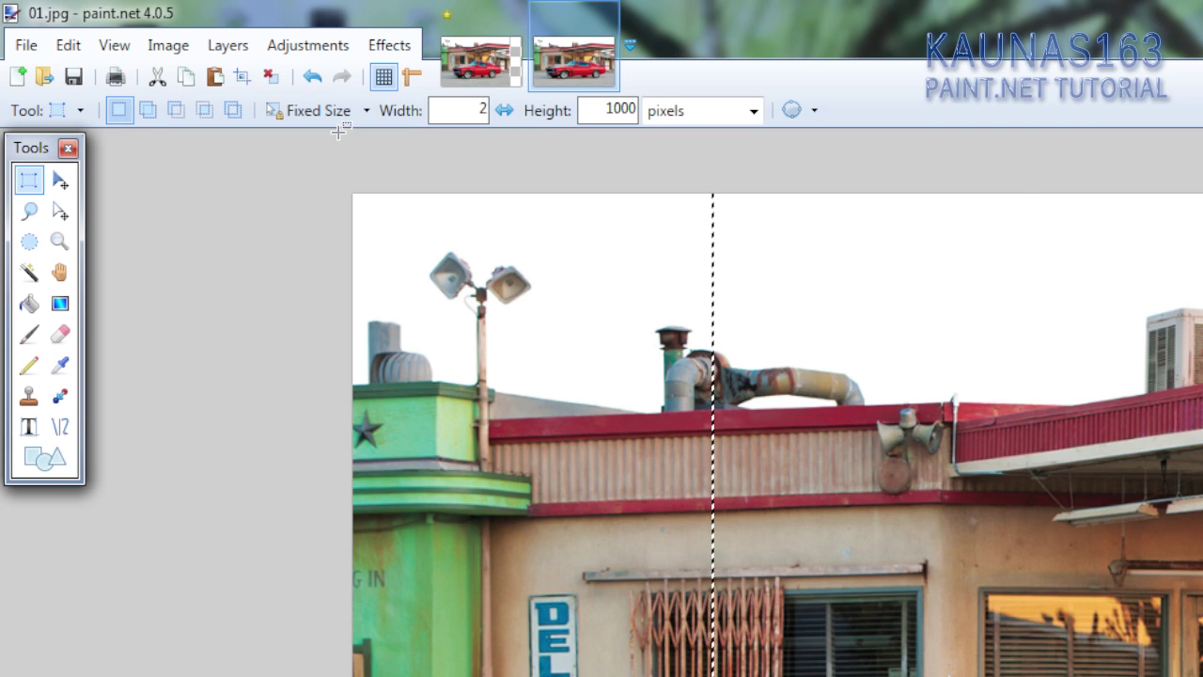
pyautogui.click(709, 188)
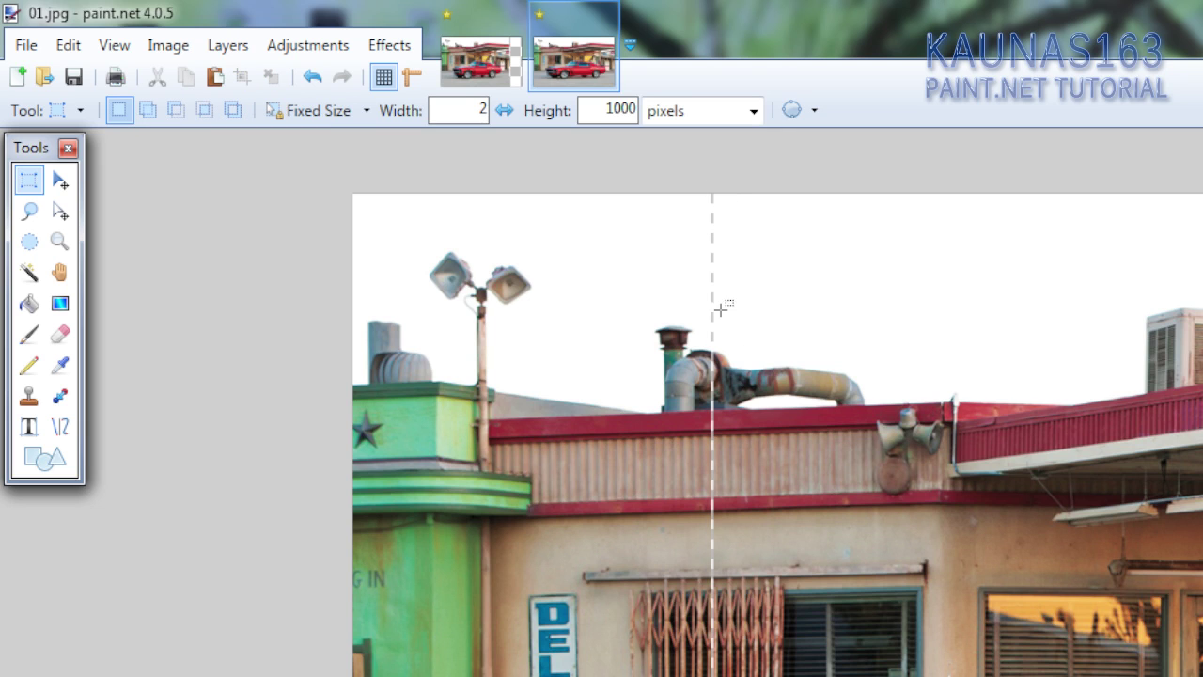
pyautogui.hotkey('ctrl', 'b')
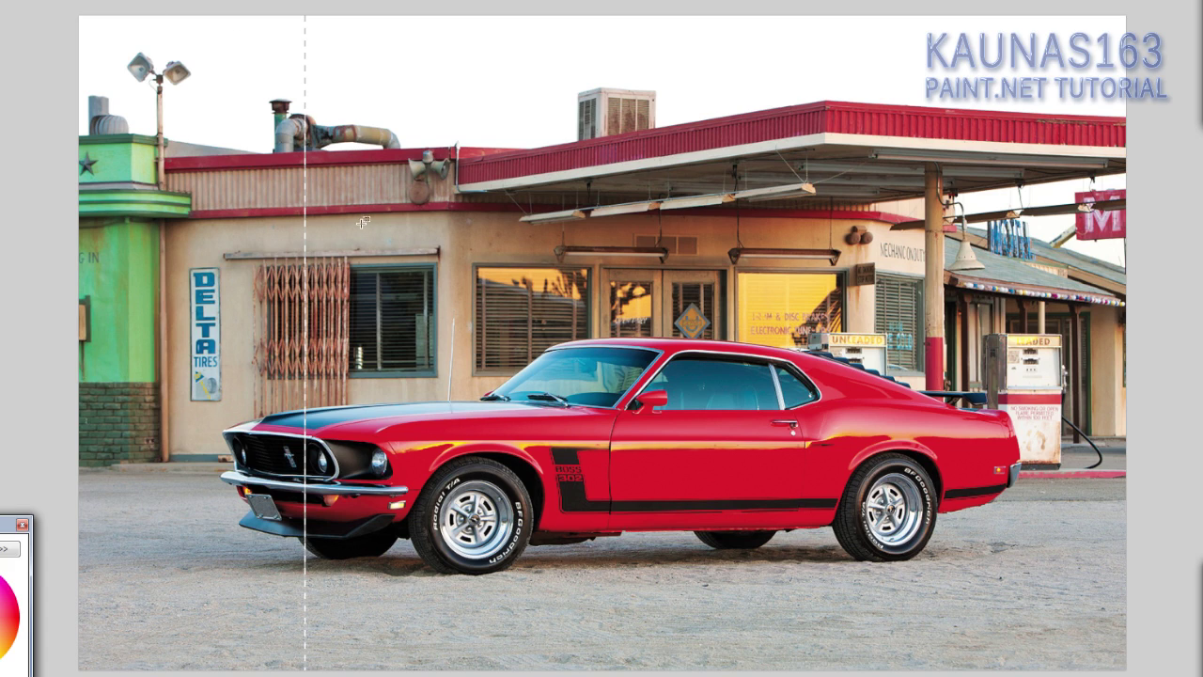
# Erase several more 2 × 1000 pixel vertical strips beside the first one, between the DELTA sign and the window
pyautogui.click(284, 5)
pyautogui.press('Delete')
pyautogui.click(295, 4)
pyautogui.press('Delete')
pyautogui.click(273, 2)
pyautogui.moveTo(275, 1)
pyautogui.mouseDown()
pyautogui.moveTo(243, 2)
pyautogui.moveTo(263, 1)
pyautogui.mouseUp()
pyautogui.press('Delete')
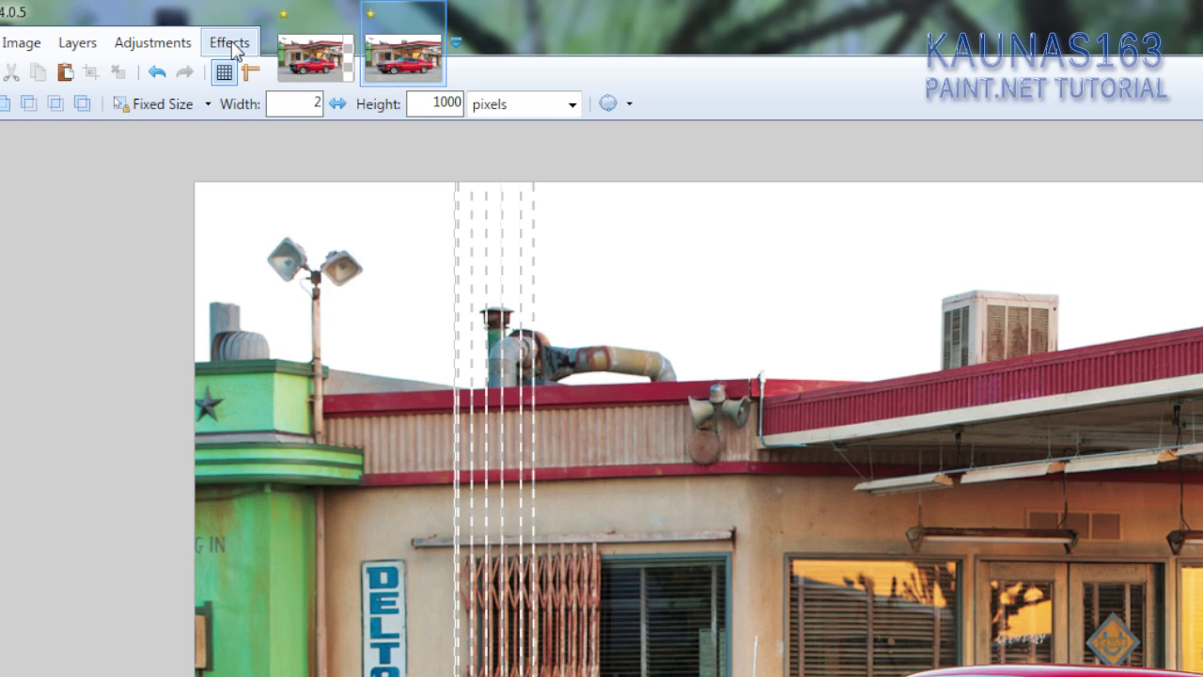
# Apply the Gravity distortion effect to the photo with the erased strips
pyautogui.click(230, 42)
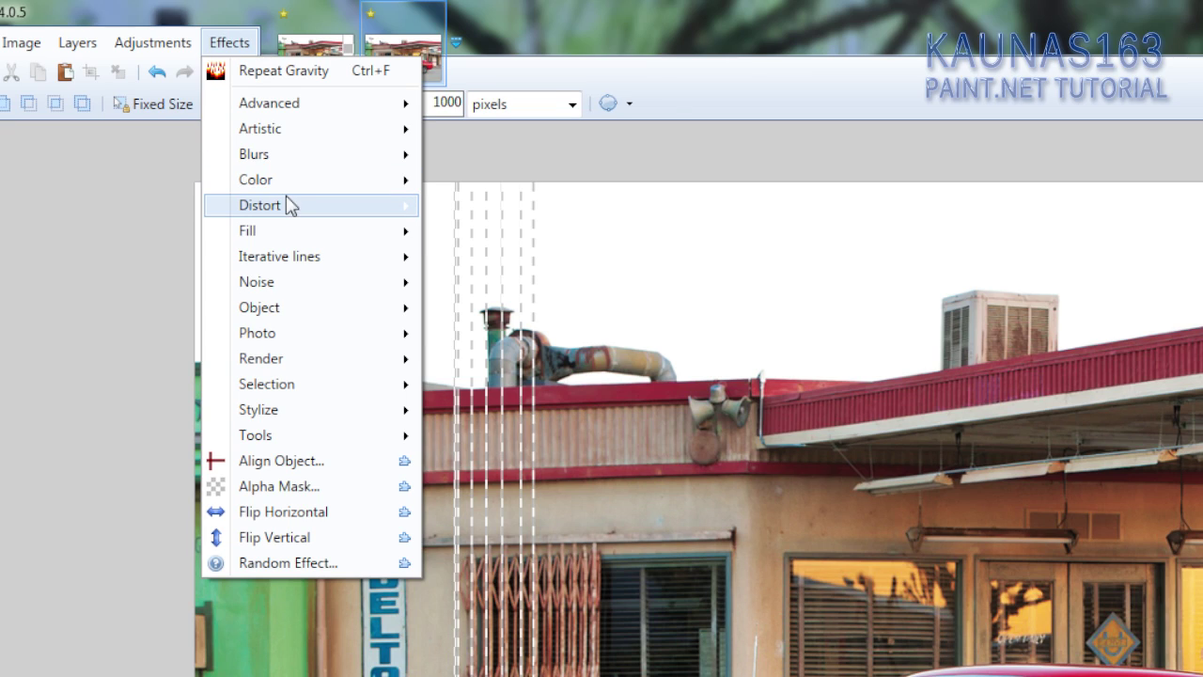
pyautogui.moveTo(308, 205)
pyautogui.click(497, 410)
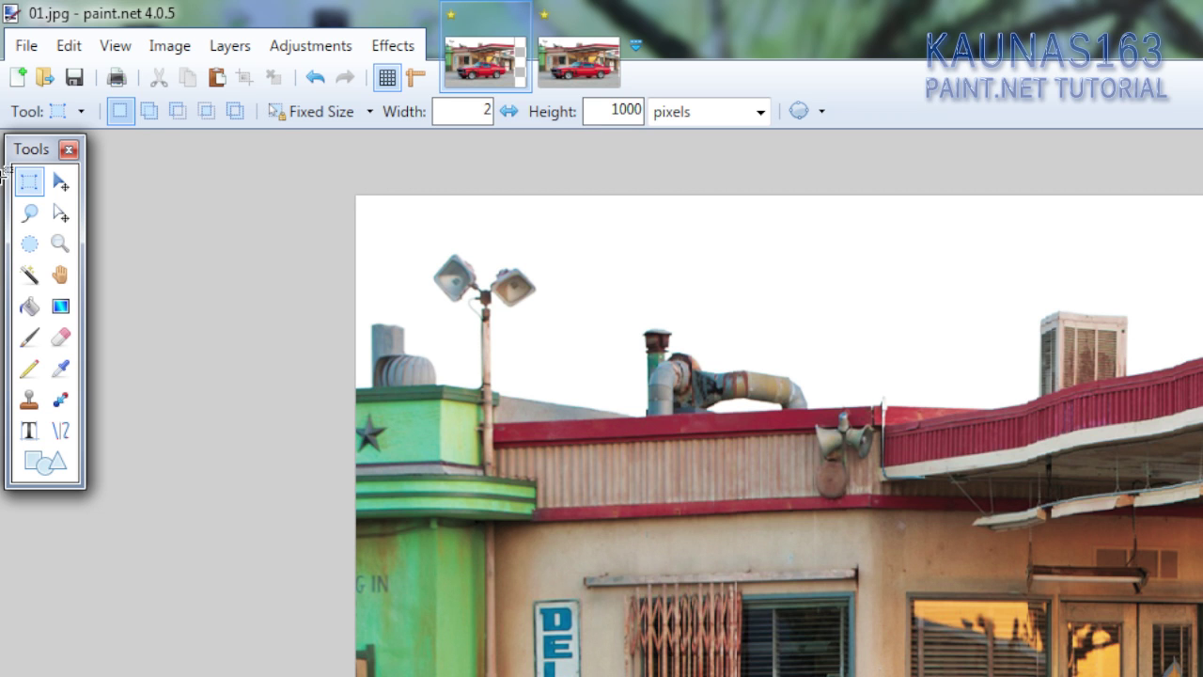
# Select the transparent area beside the narrowed photo with the Magic Wand and invert the selection
pyautogui.click(29, 282)
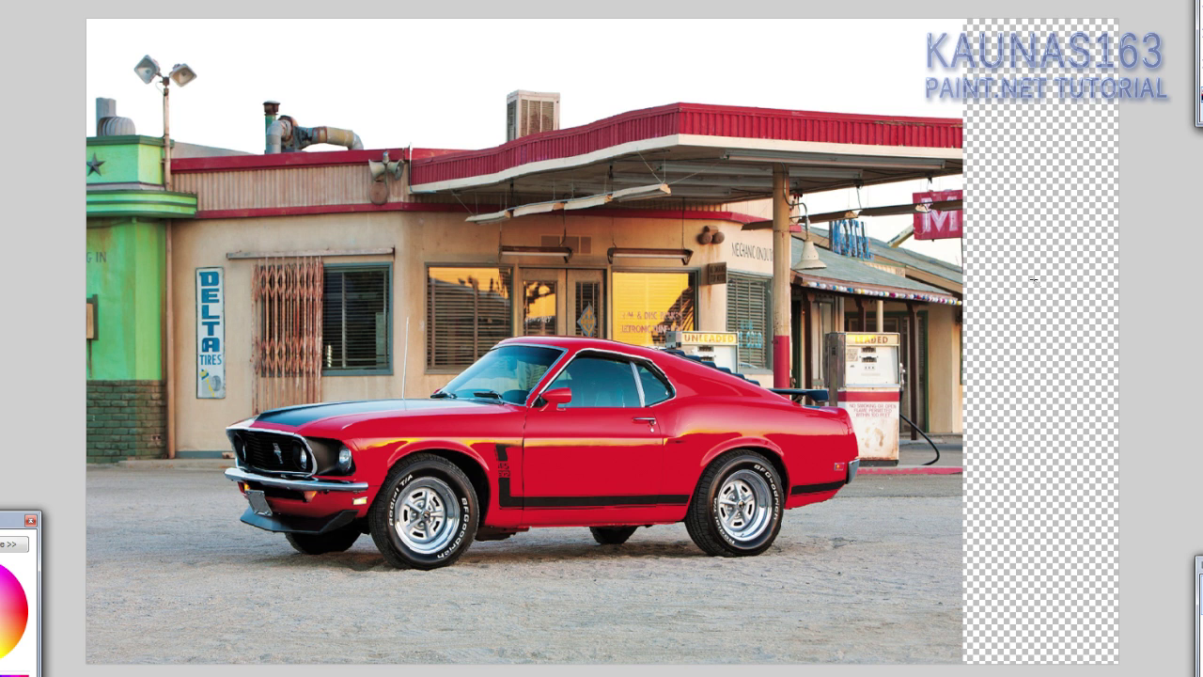
pyautogui.click(1047, 288)
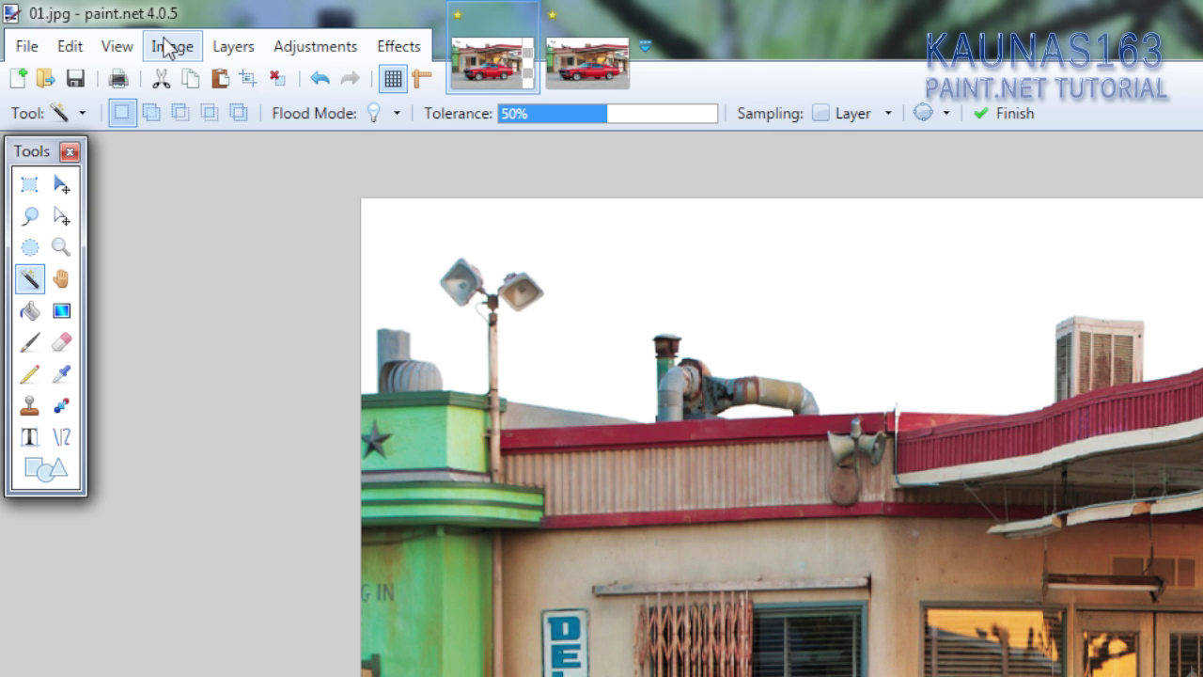
pyautogui.click(75, 46)
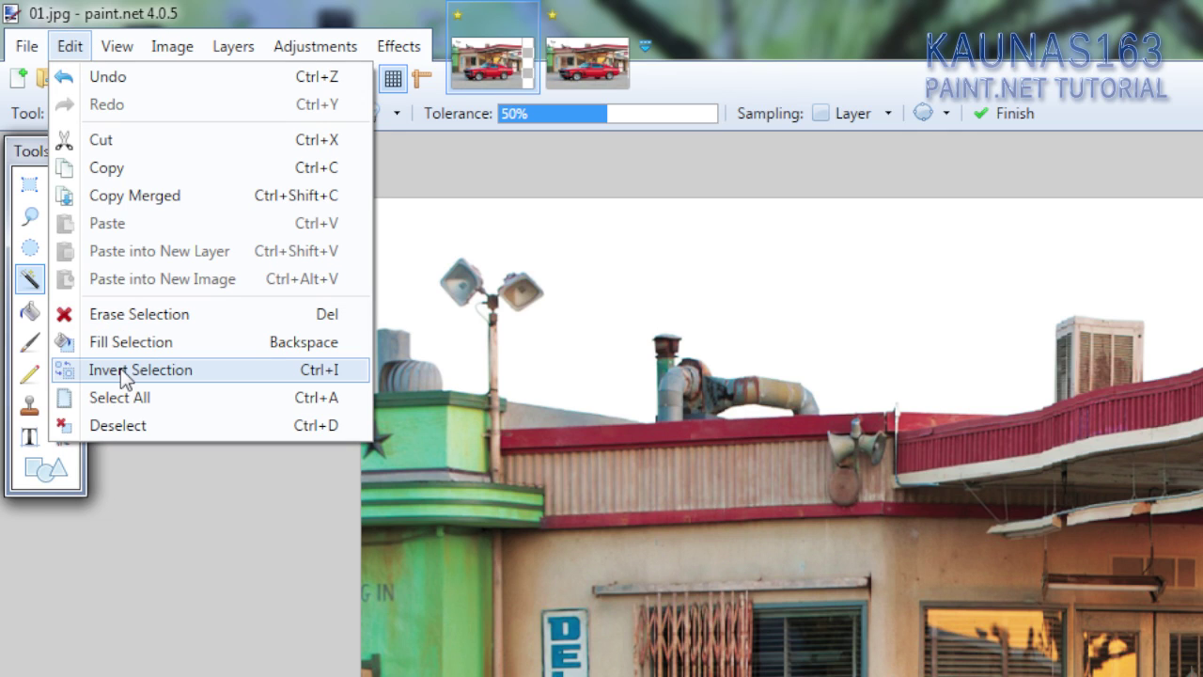
pyautogui.click(345, 376)
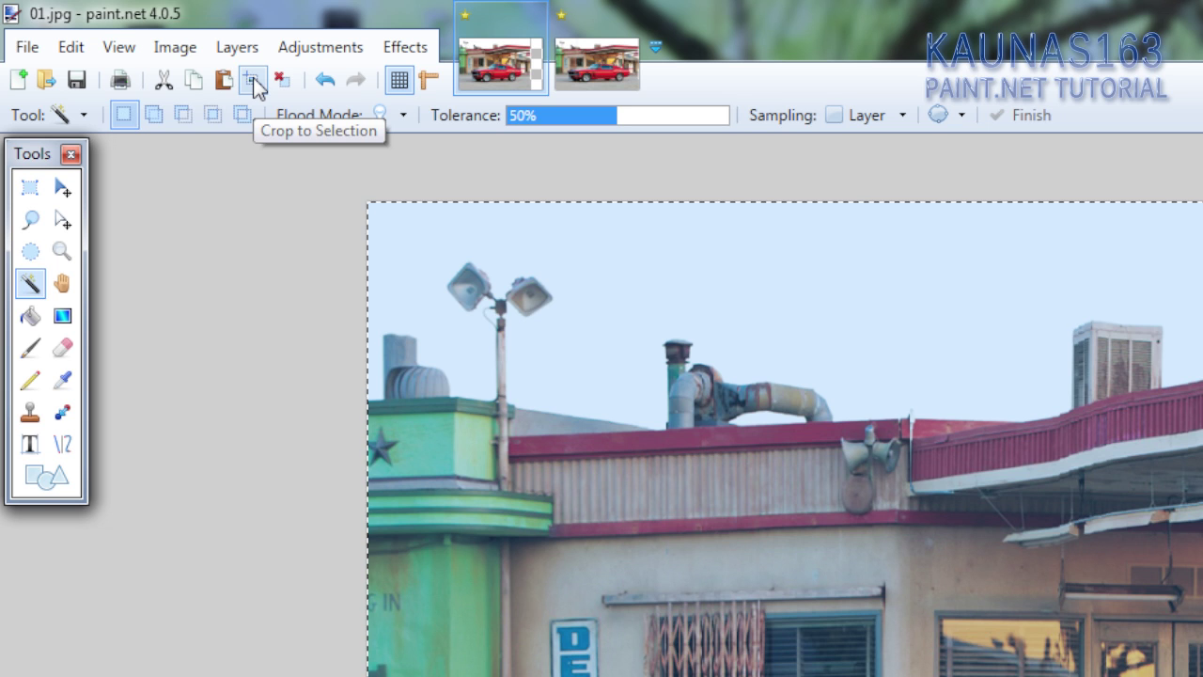
# Crop the image to the selection
pyautogui.click(66, 47)
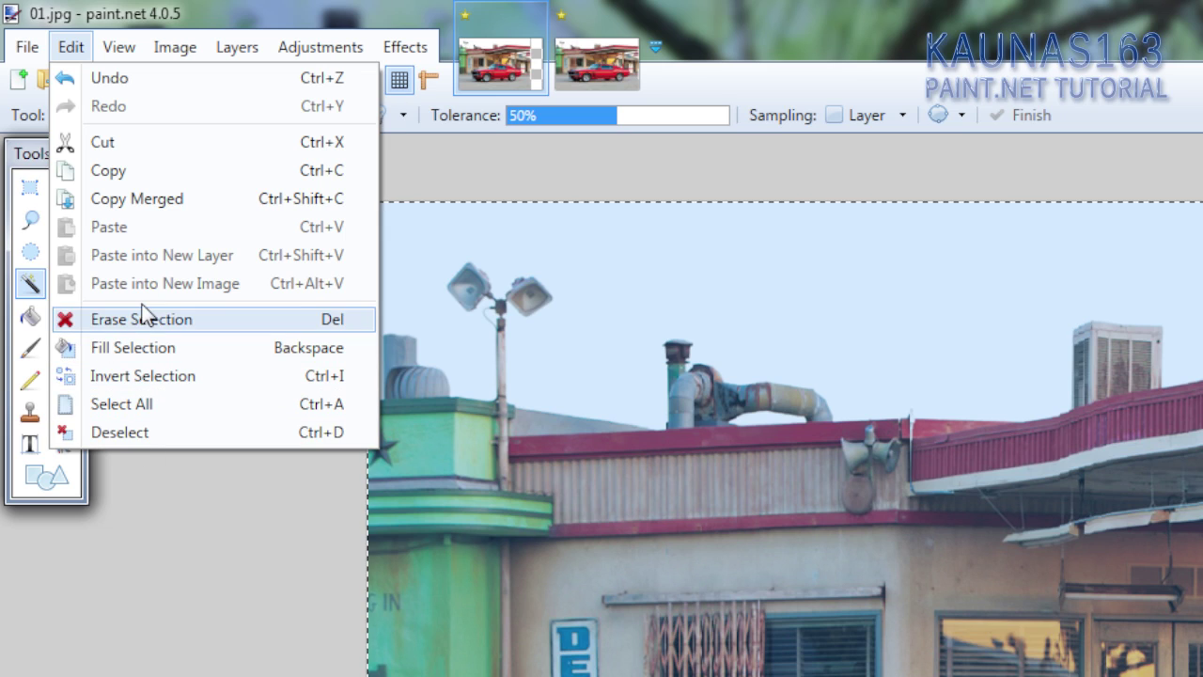
pyautogui.click(165, 47)
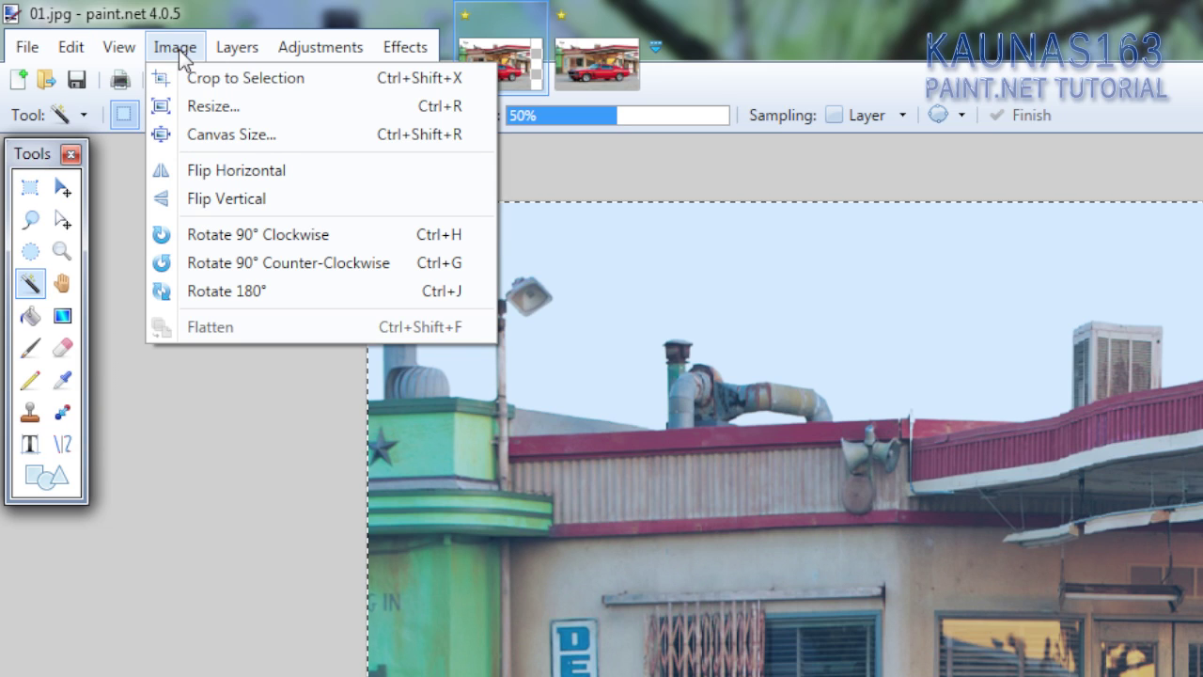
pyautogui.click(441, 85)
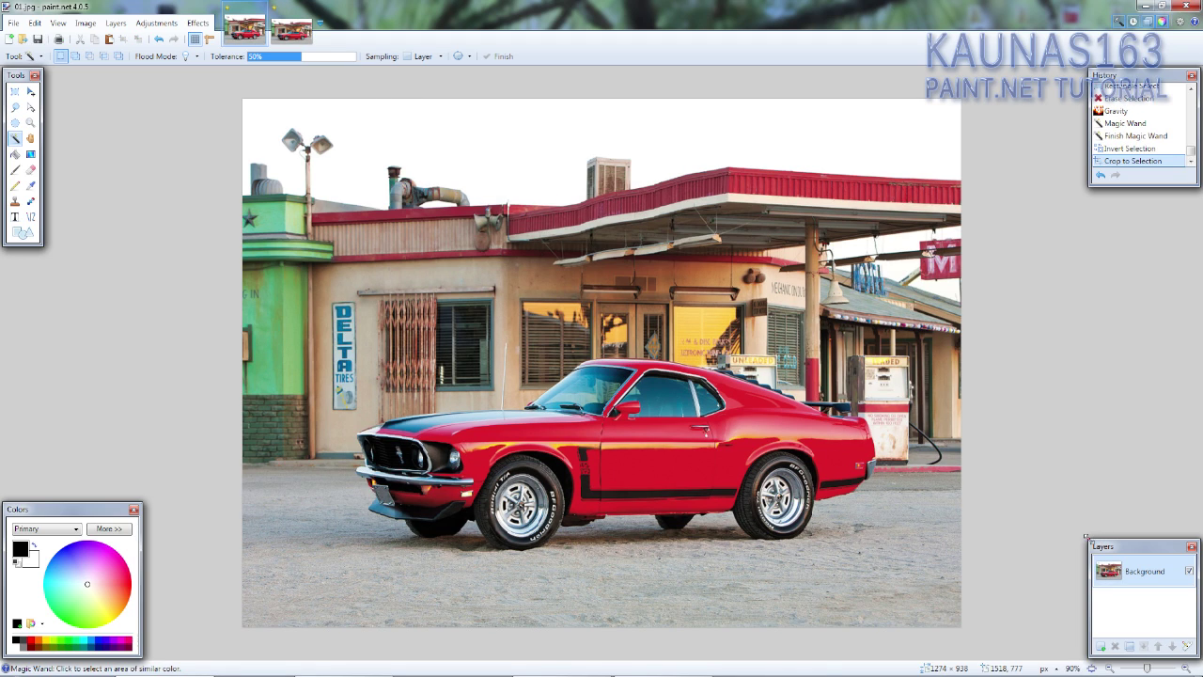
# Enlarge the layer list and duplicate the Background layer twice
pyautogui.moveTo(1087, 536); pyautogui.dragTo(1062, 421)
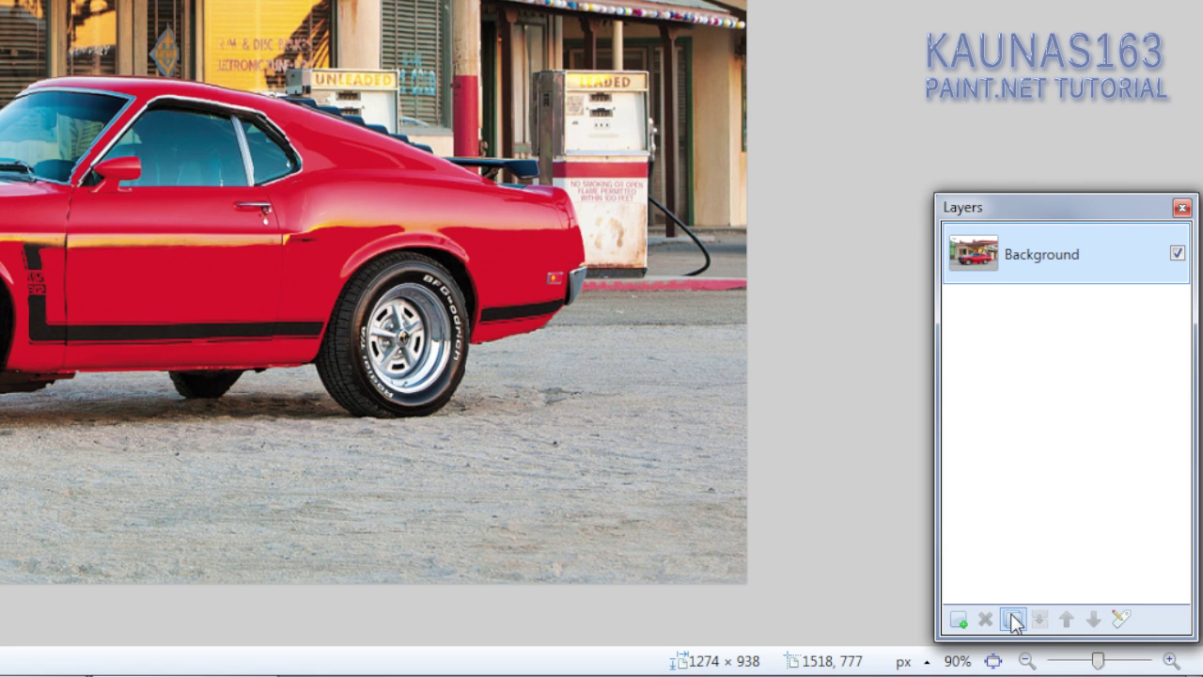
pyautogui.click(1013, 620)
pyautogui.click(1013, 620)
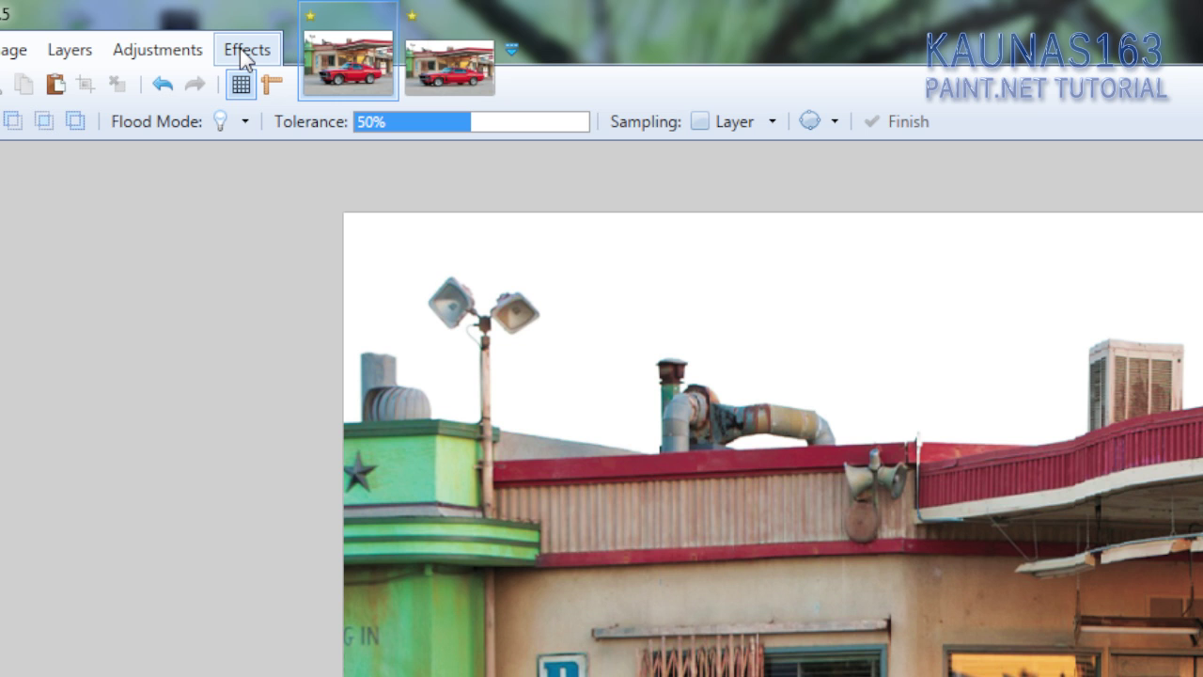
# Apply Find Edges with a raised tolerance to the topmost Background layer and set that layer's blending mode to Multiply
pyautogui.click(242, 52)
pyautogui.moveTo(274, 150)
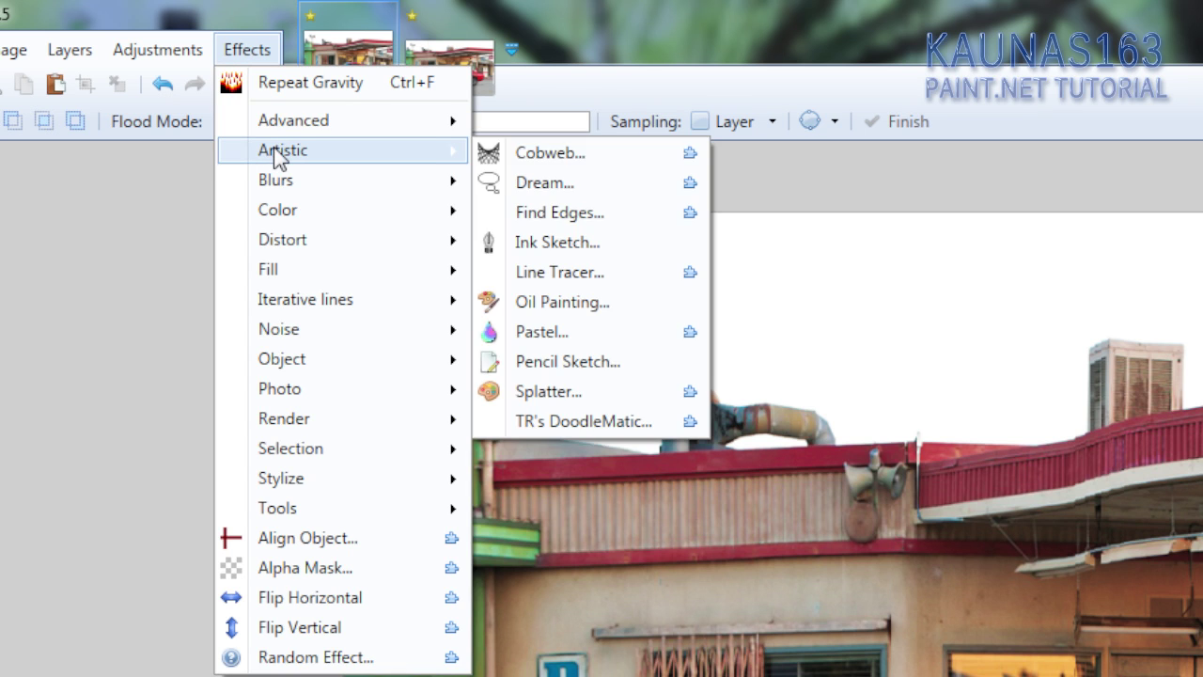
pyautogui.click(570, 215)
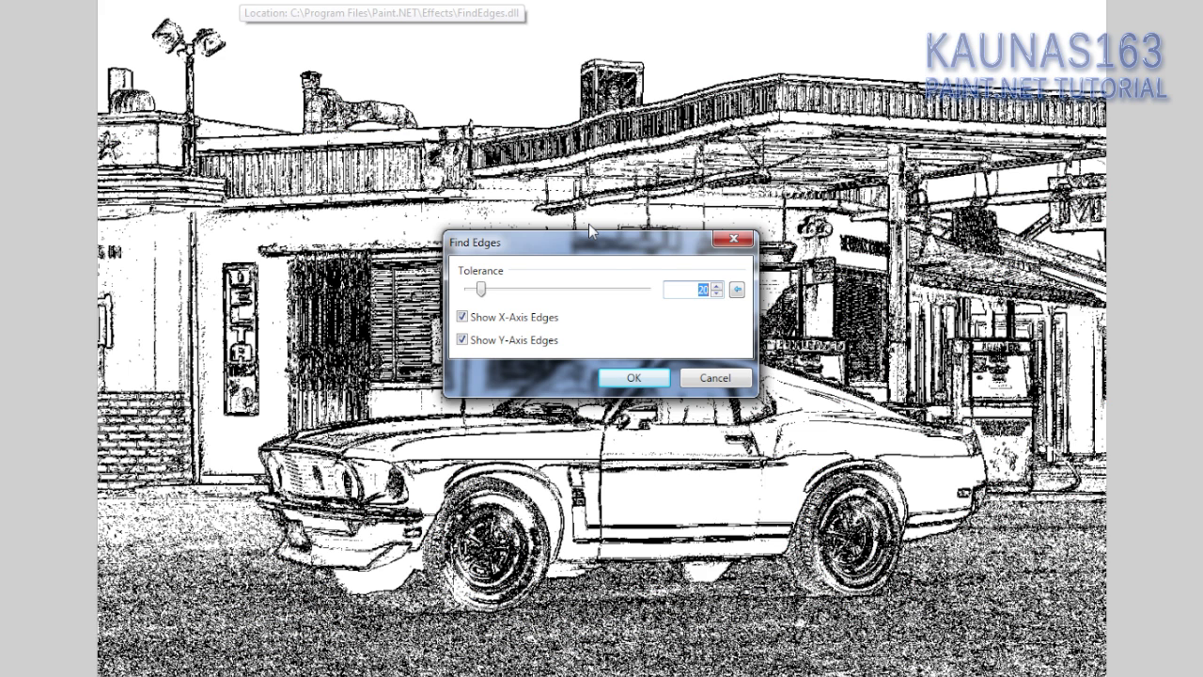
pyautogui.moveTo(589, 237); pyautogui.dragTo(900, 112)
pyautogui.moveTo(792, 163); pyautogui.dragTo(820, 168)
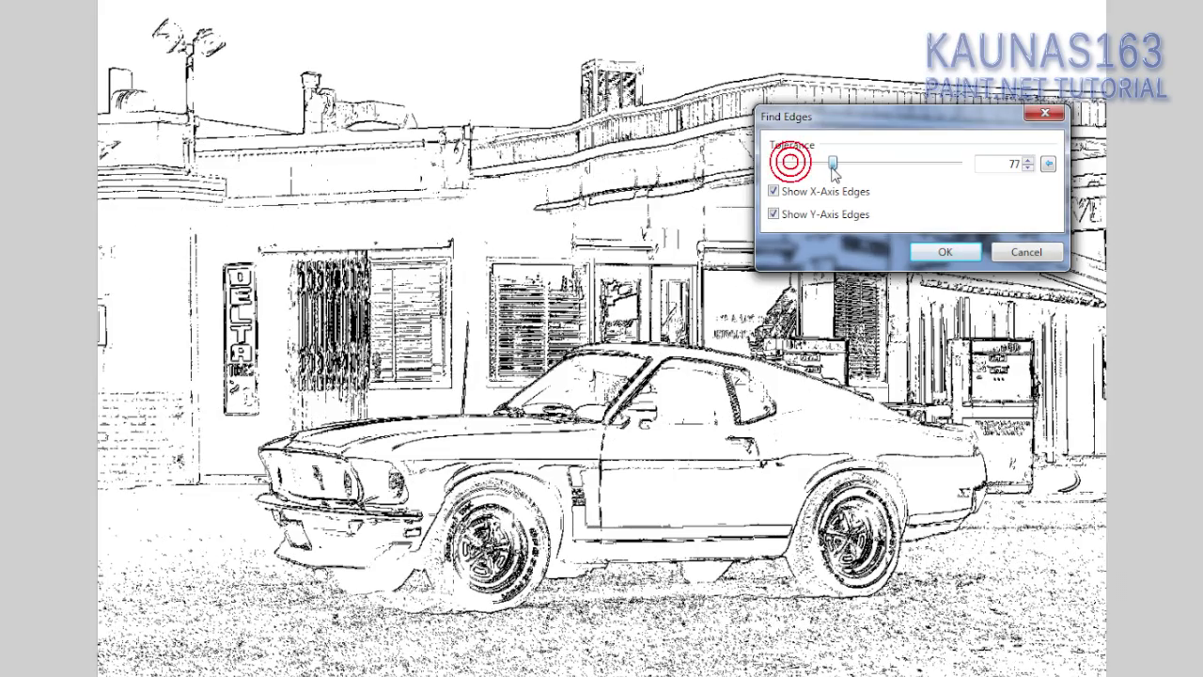
pyautogui.moveTo(823, 169); pyautogui.dragTo(843, 174)
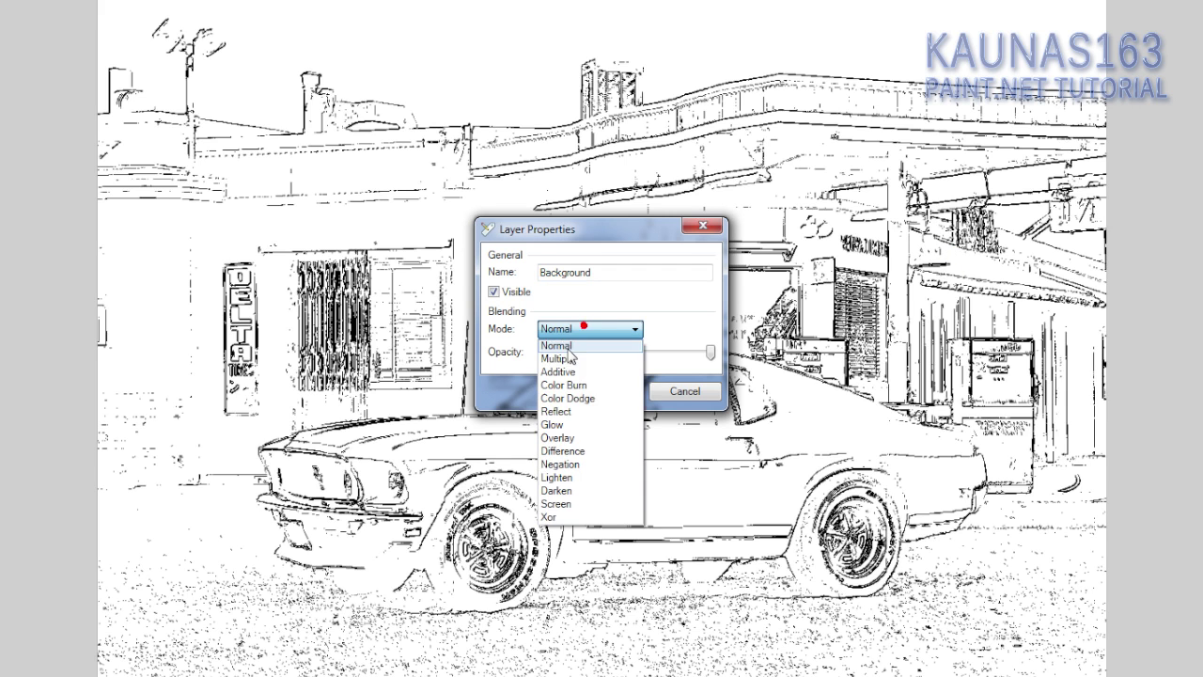
pyautogui.click(561, 358)
pyautogui.click(613, 392)
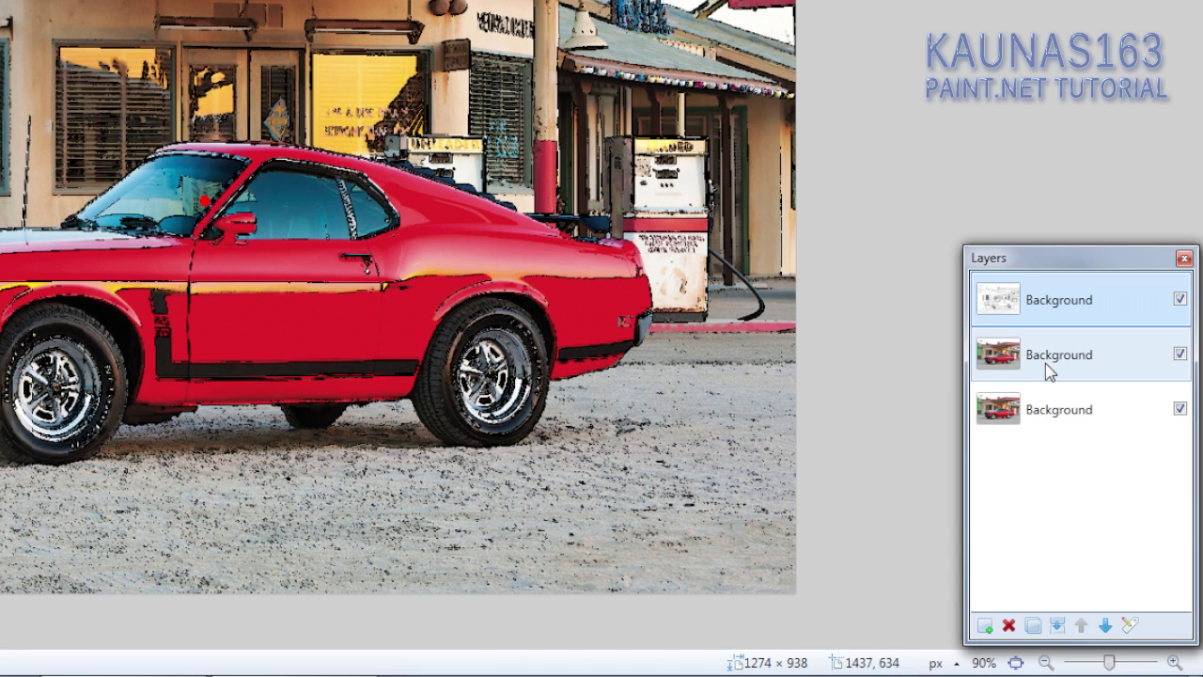
# Apply the Dream effect with a radius of 10 to the middle Background layer
pyautogui.click(1047, 362)
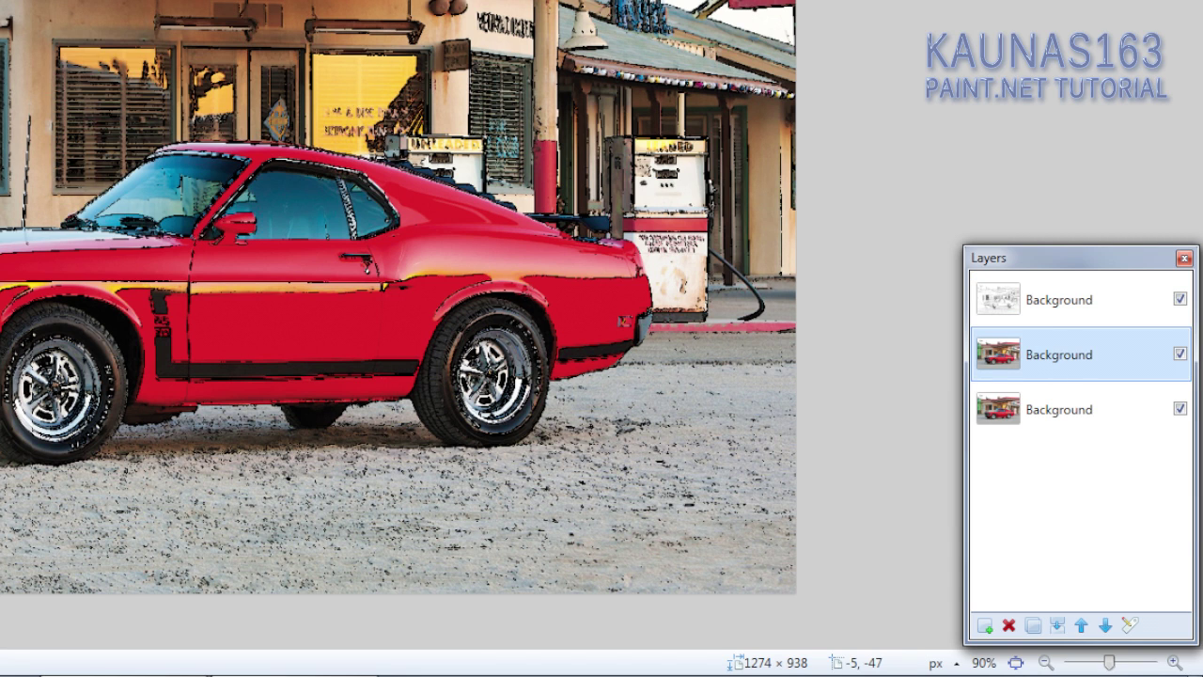
pyautogui.click(222, 44)
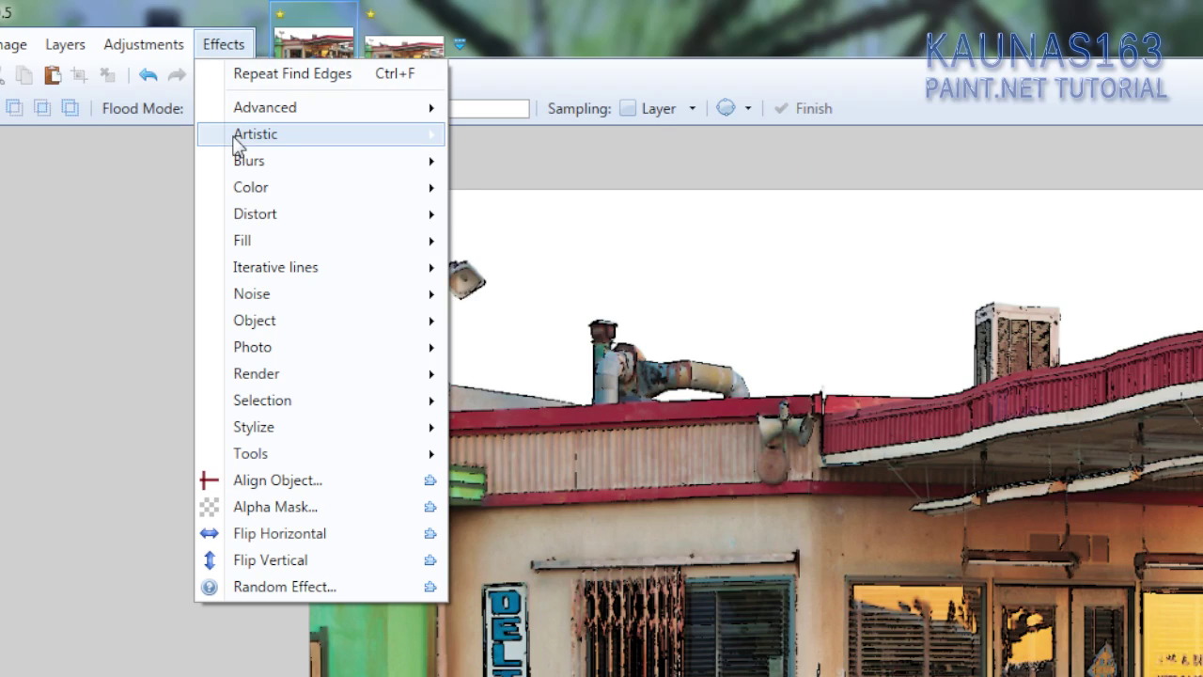
pyautogui.moveTo(422, 140)
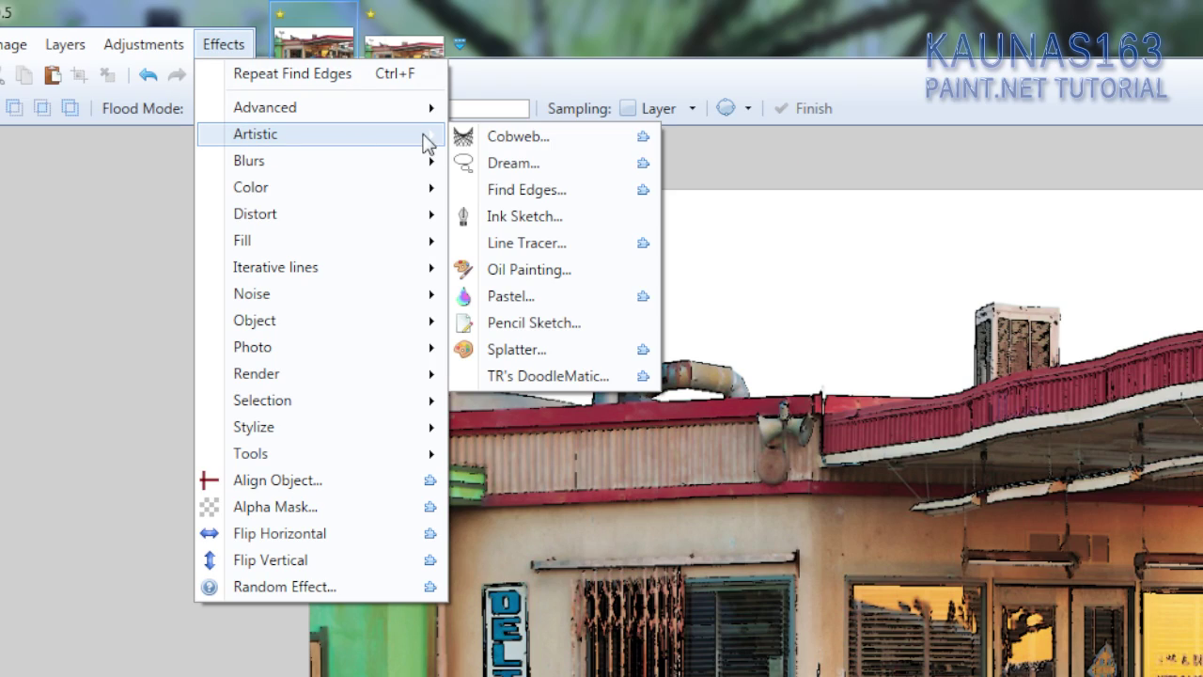
pyautogui.click(496, 166)
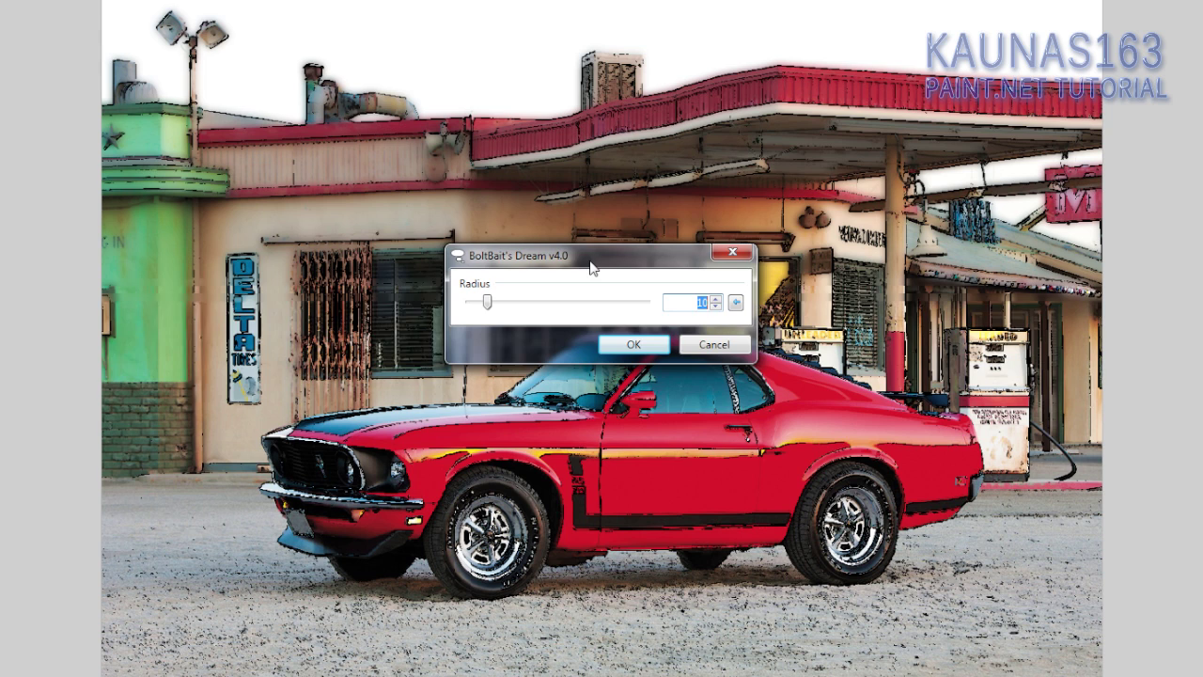
pyautogui.moveTo(592, 268); pyautogui.dragTo(775, 122)
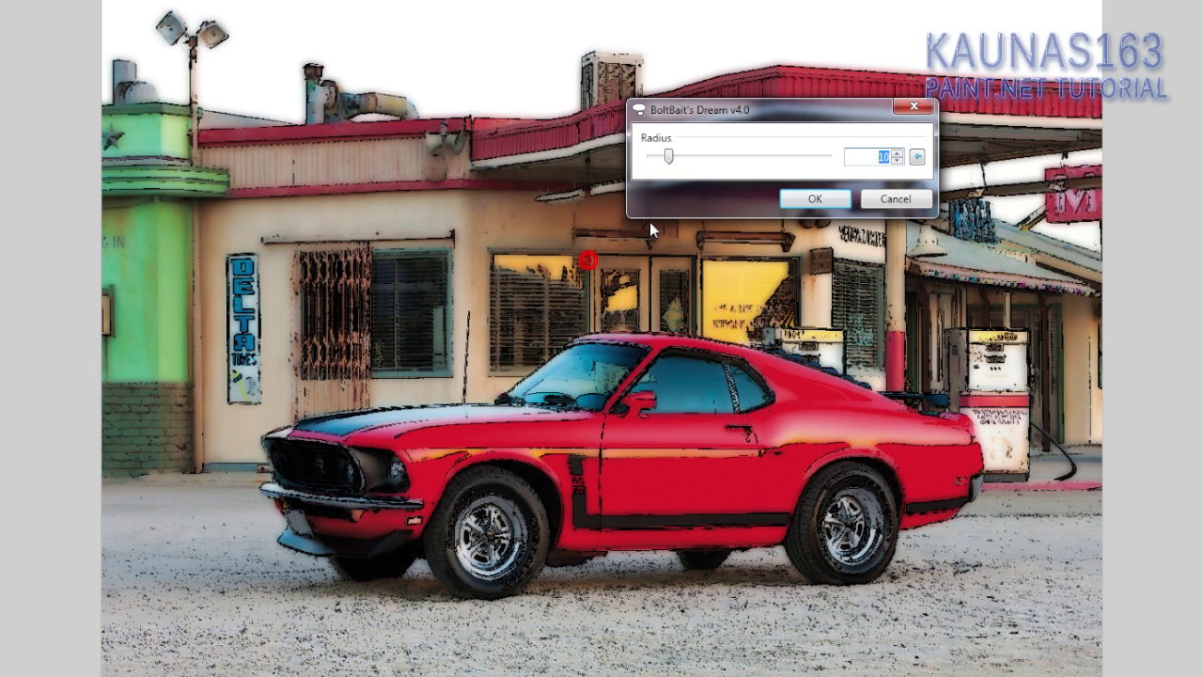
pyautogui.click(815, 199)
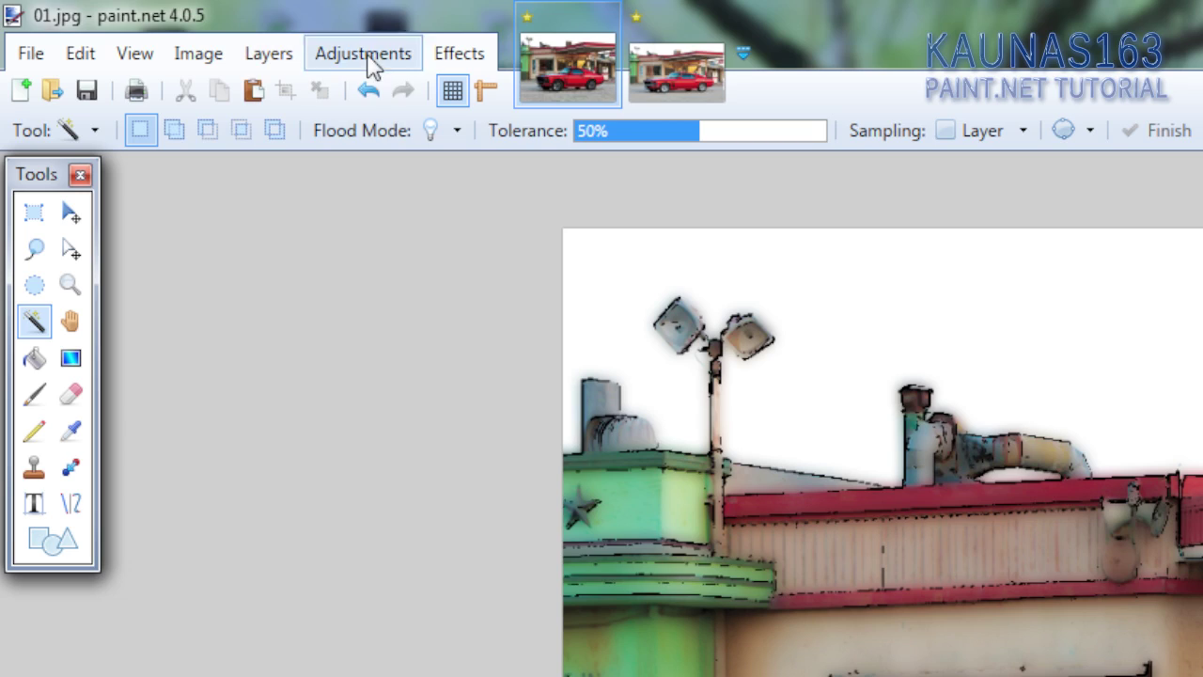
# Flatten the image into a single layer
pyautogui.click(188, 56)
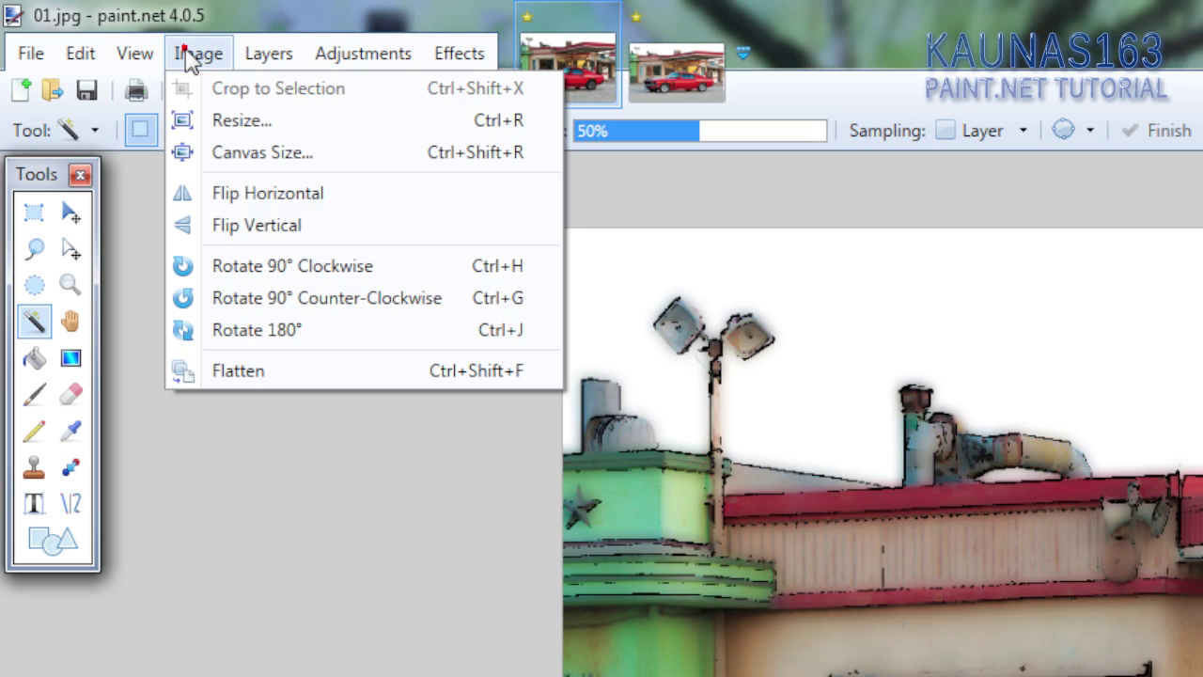
pyautogui.click(244, 378)
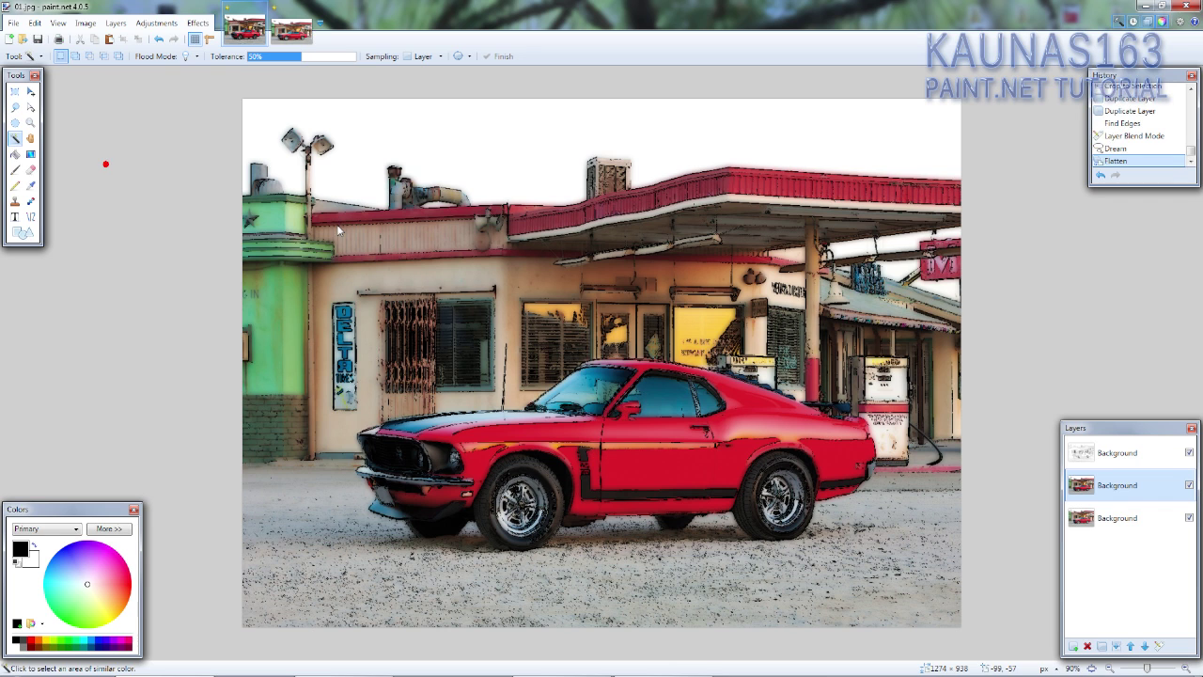
pyautogui.hotkey('ctrl', 'shift', 'f')
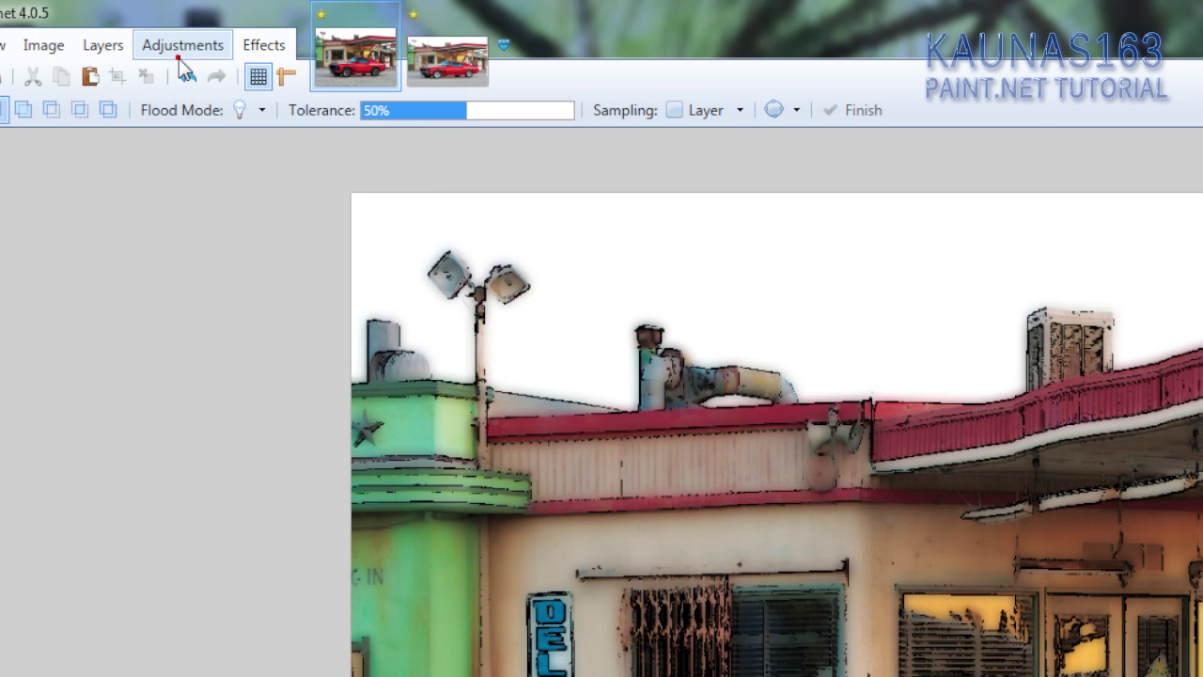
# Brighten the flattened image with a Luminosity curve, anchoring the shadows near (79, 85) and raising the highlights to about (188, 219)
pyautogui.click(156, 22)
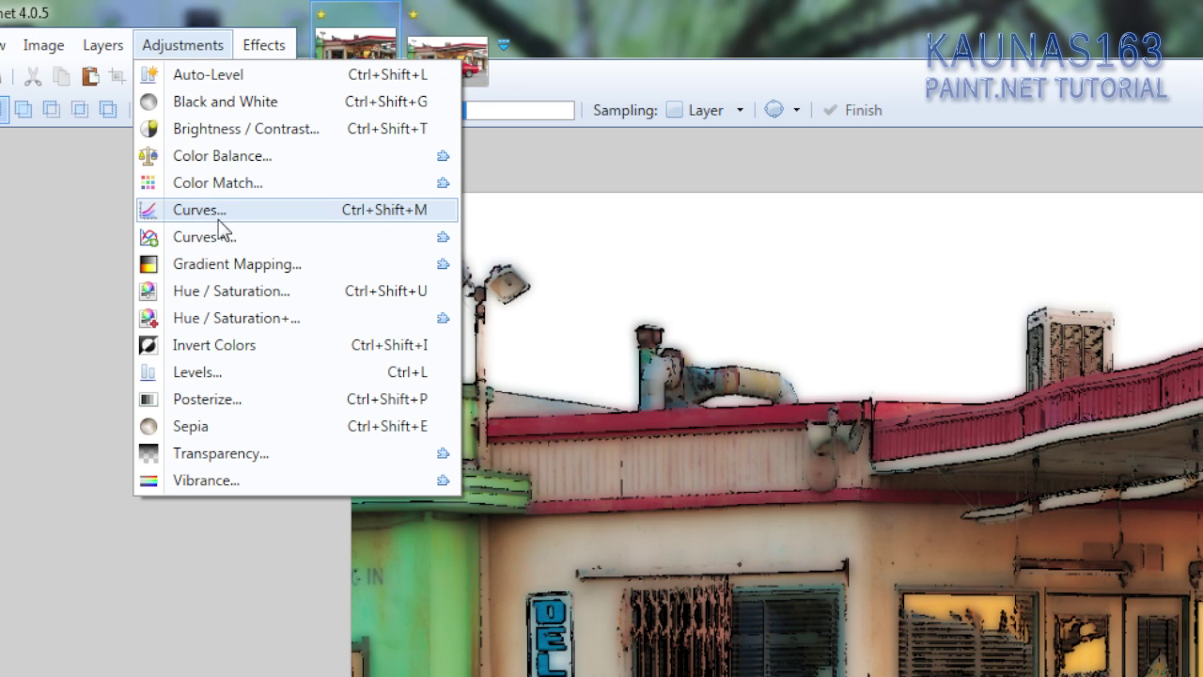
pyautogui.click(201, 215)
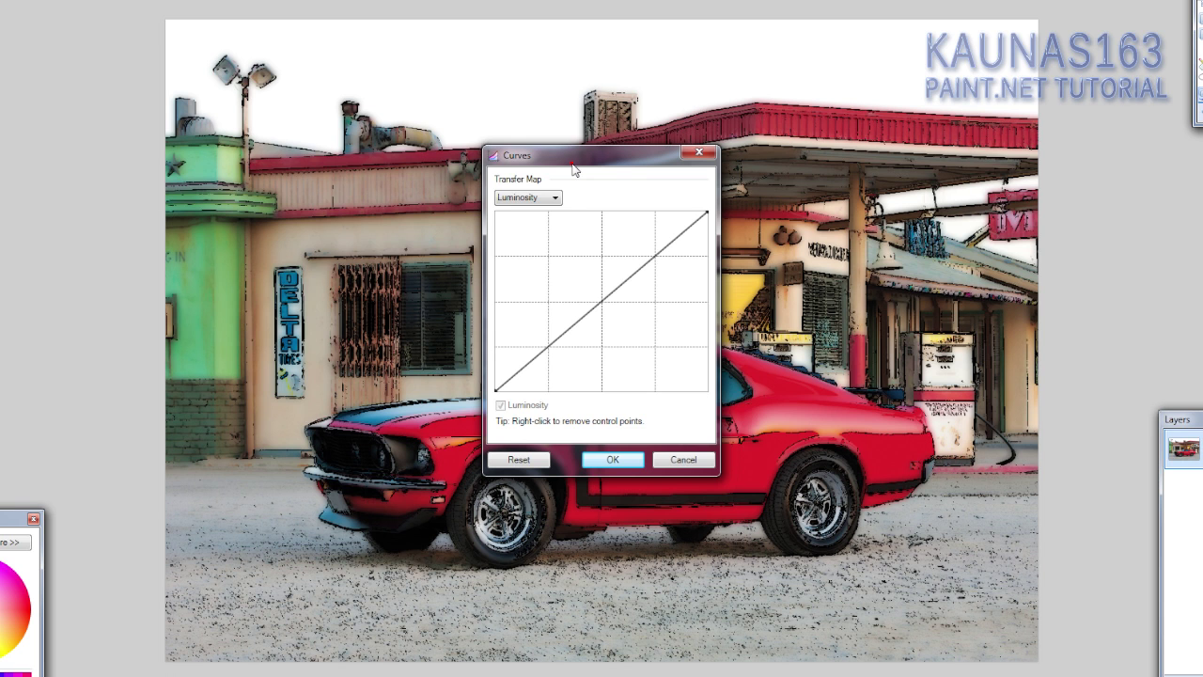
pyautogui.moveTo(576, 169); pyautogui.dragTo(64, 139)
pyautogui.click(50, 303)
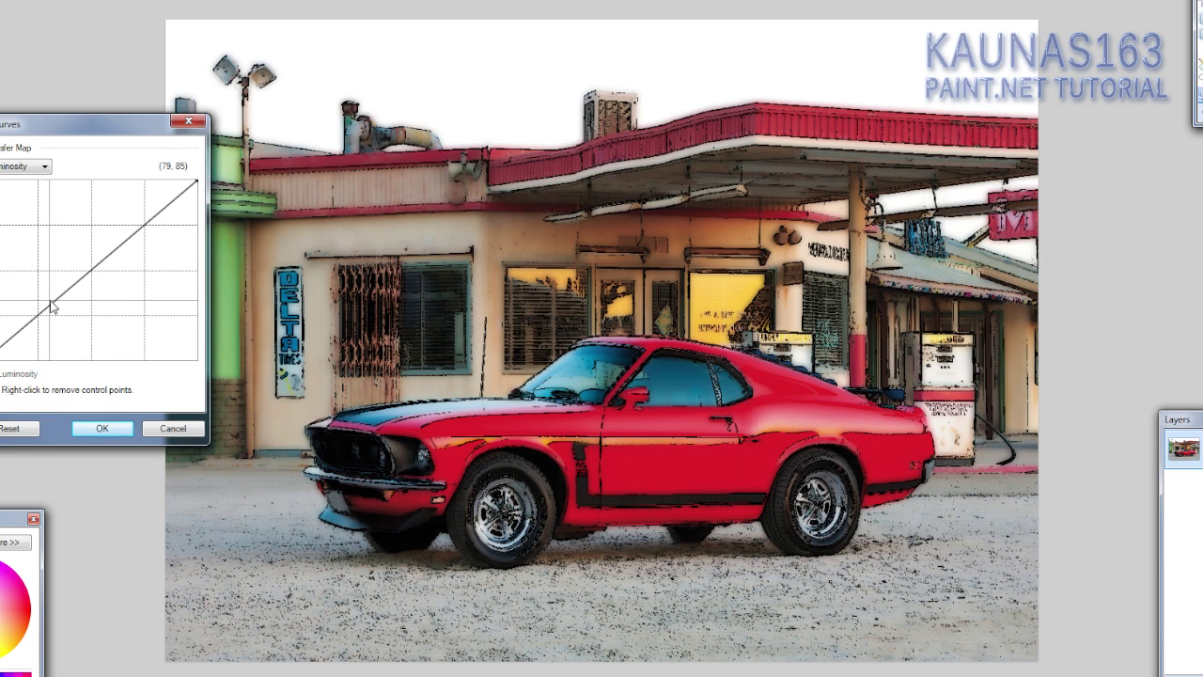
pyautogui.moveTo(145, 230); pyautogui.dragTo(137, 205)
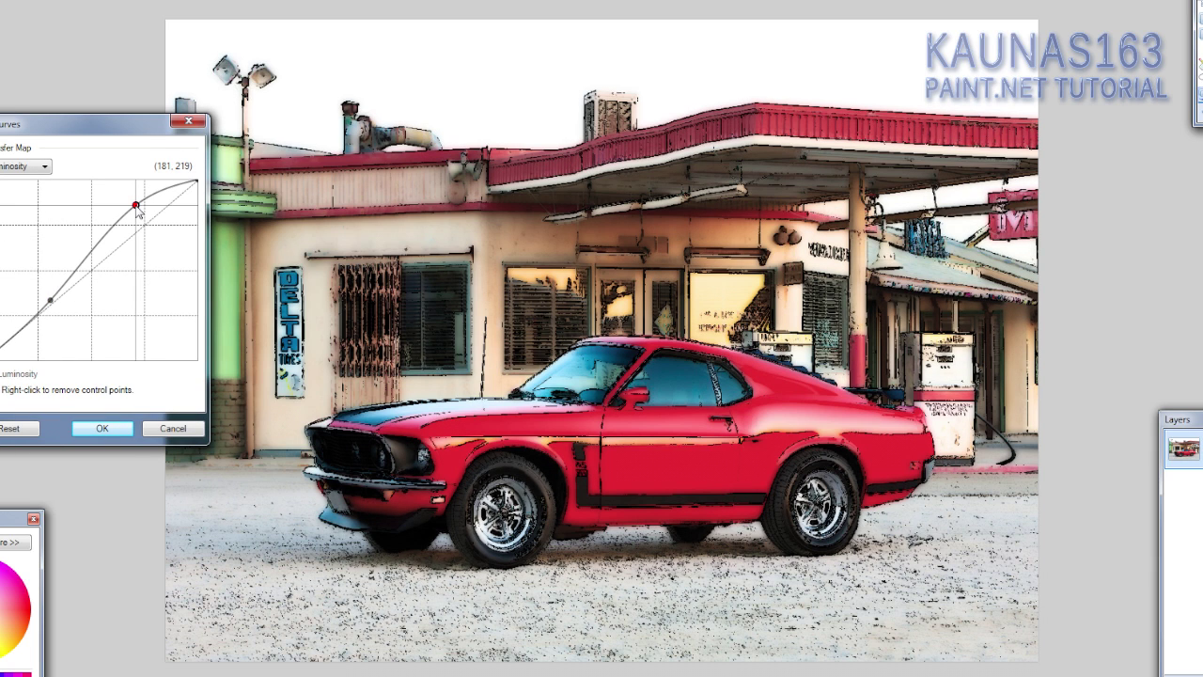
pyautogui.click(136, 206)
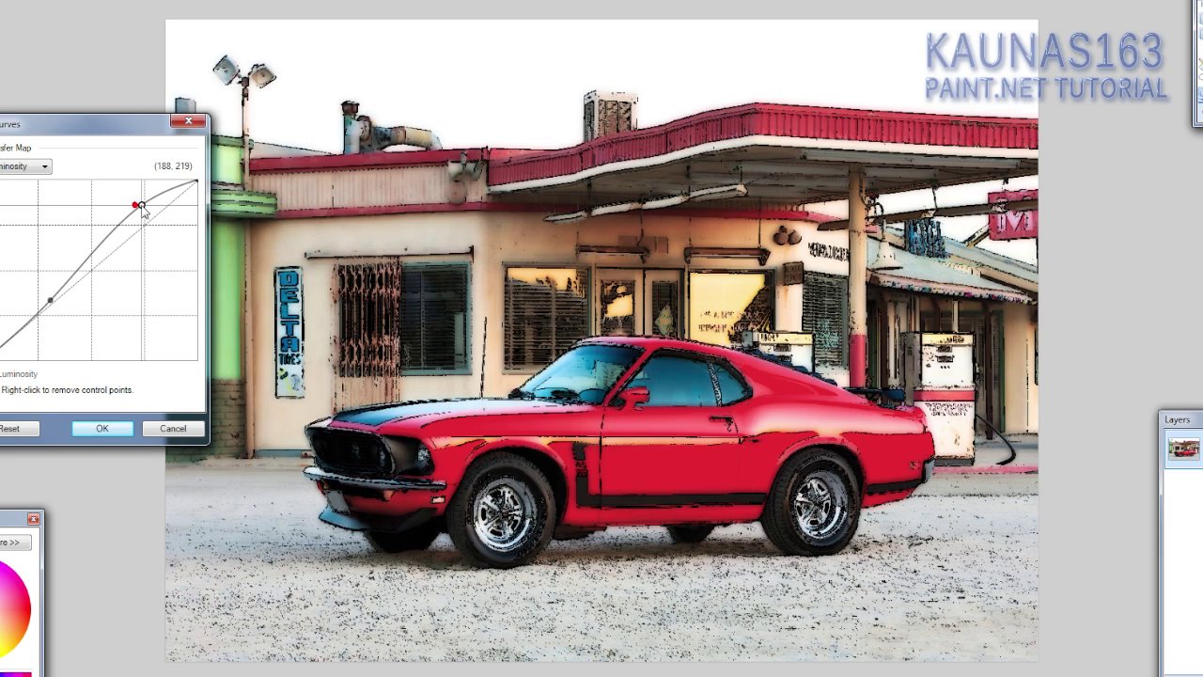
pyautogui.click(101, 427)
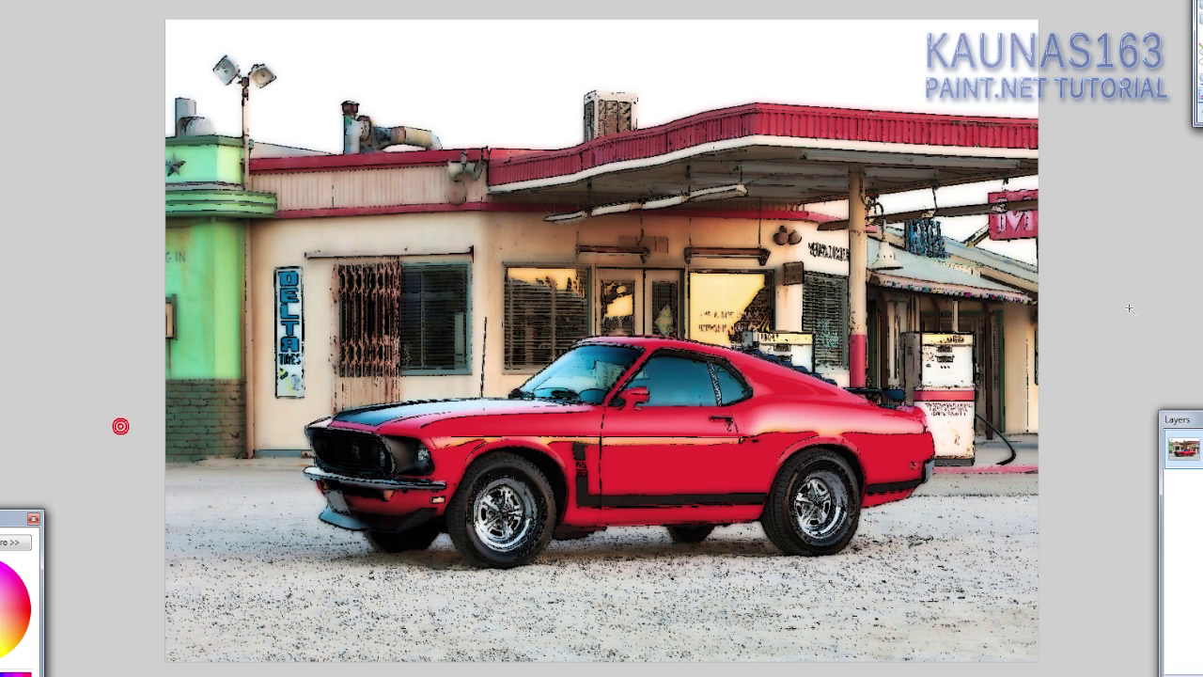